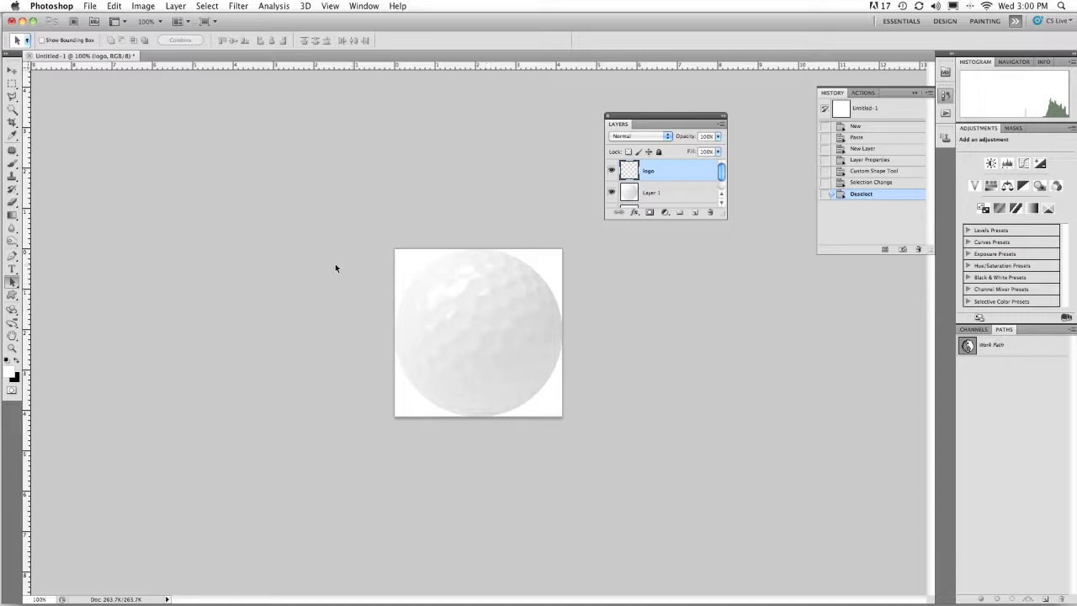
# - Draw a yin-yang custom shape across the golf ball and load its work path as a selection
pyautogui.click(13, 295)
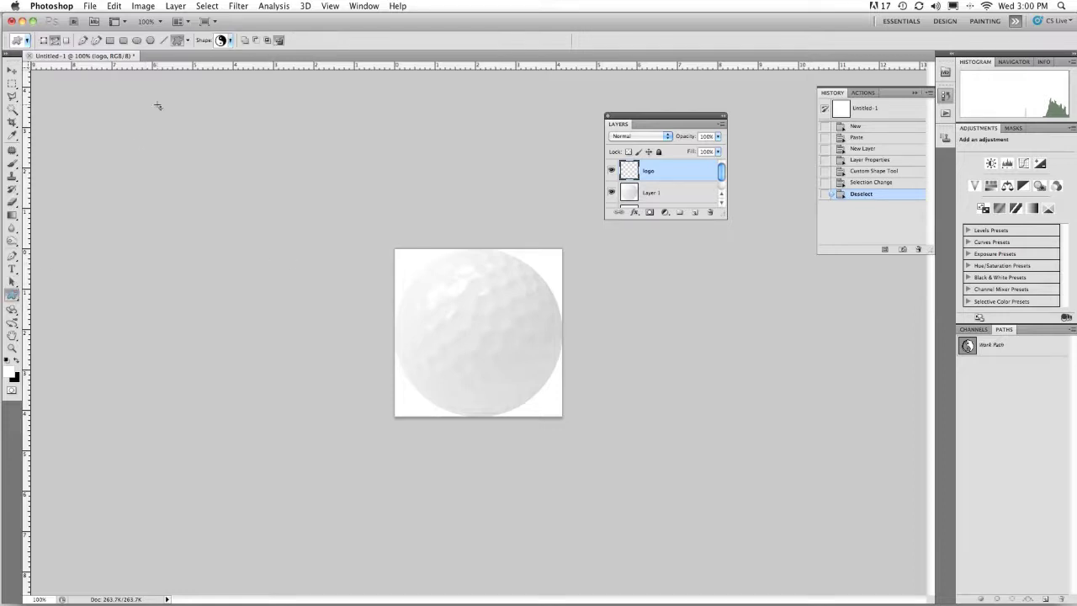
pyautogui.click(227, 41)
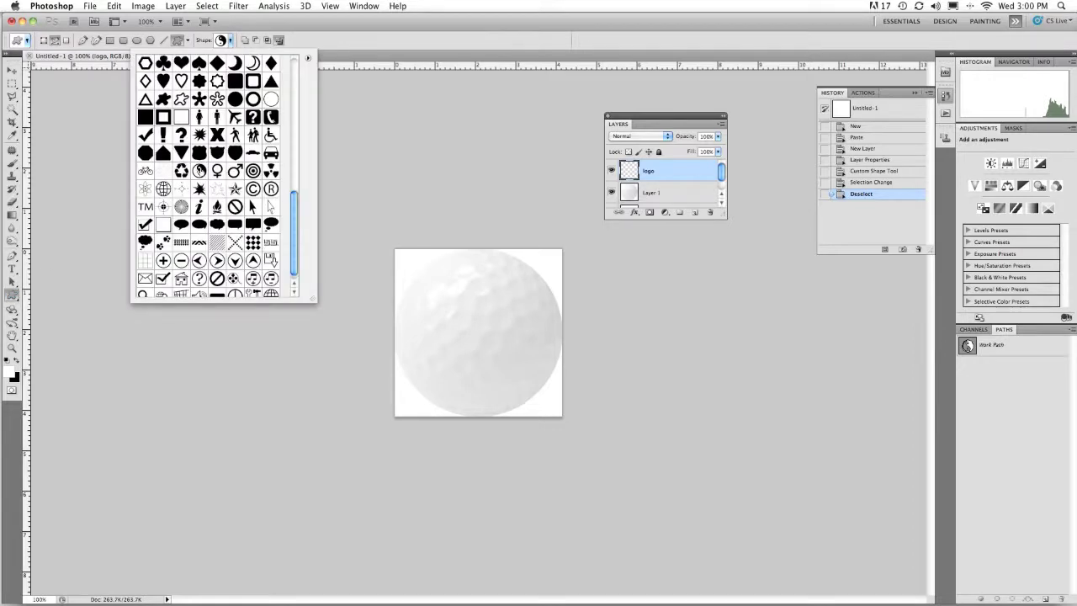
pyautogui.click(378, 63)
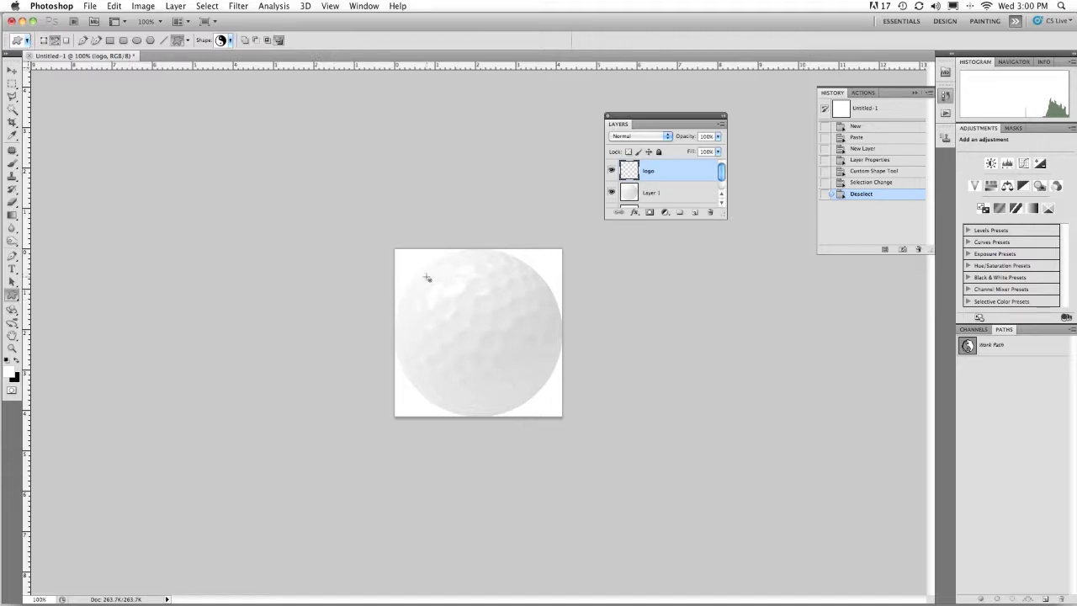
pyautogui.moveTo(427, 274); pyautogui.dragTo(538, 403)
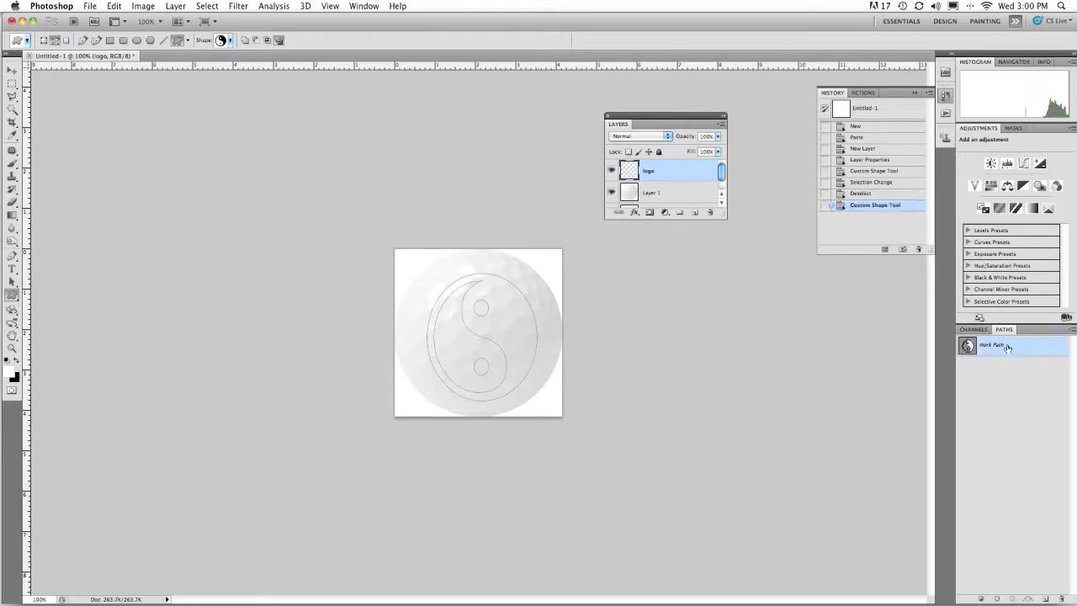
pyautogui.click(1013, 598)
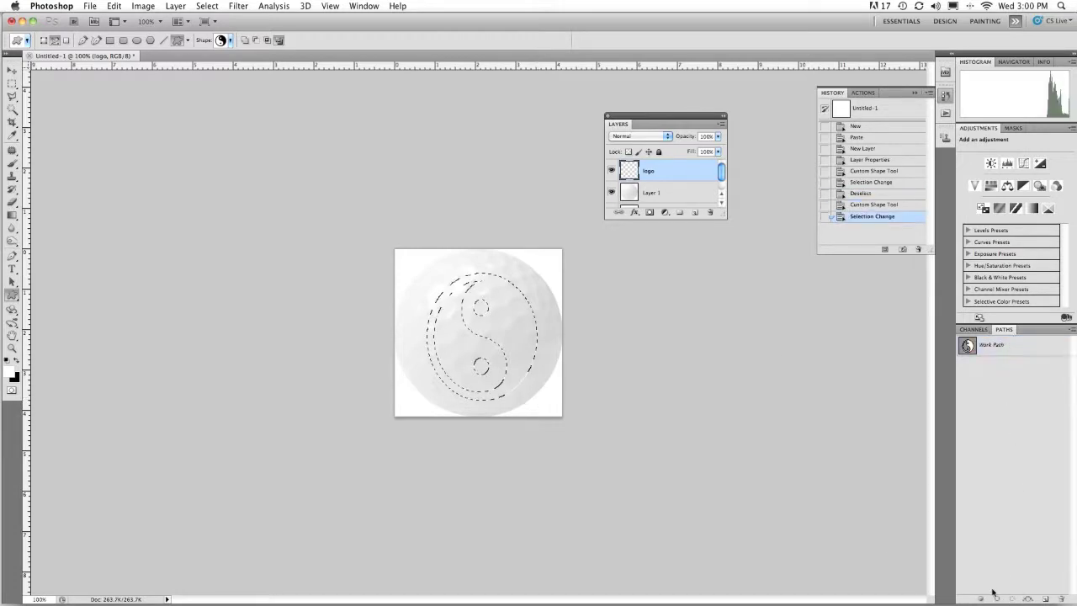
# - Fill the yin-yang selection with light blue #6a80ee (hue 230) on the logo layer, then deselect
pyautogui.click(13, 373)
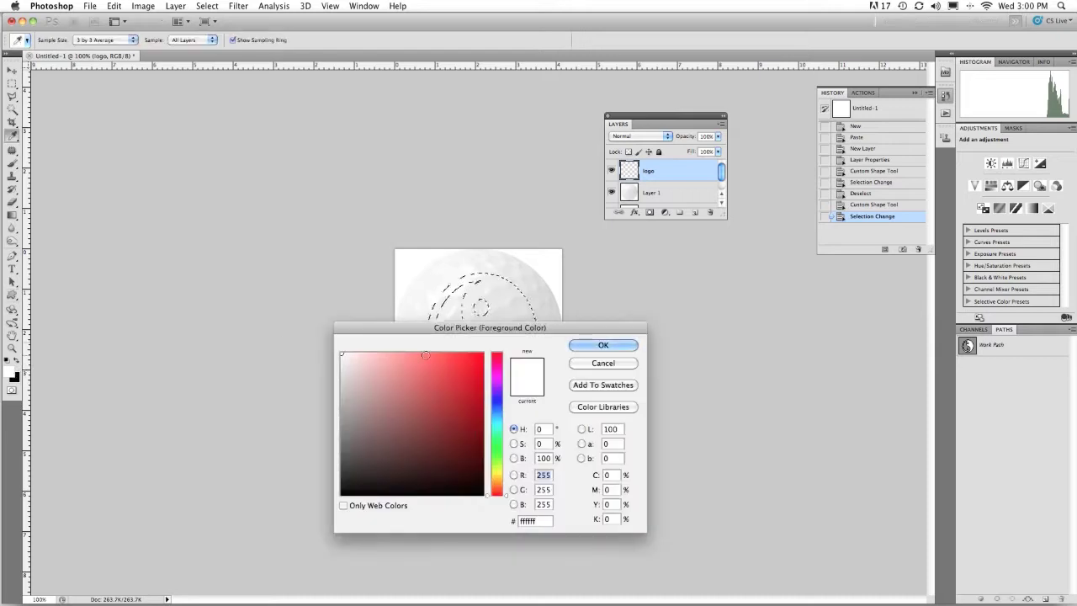
pyautogui.click(499, 408)
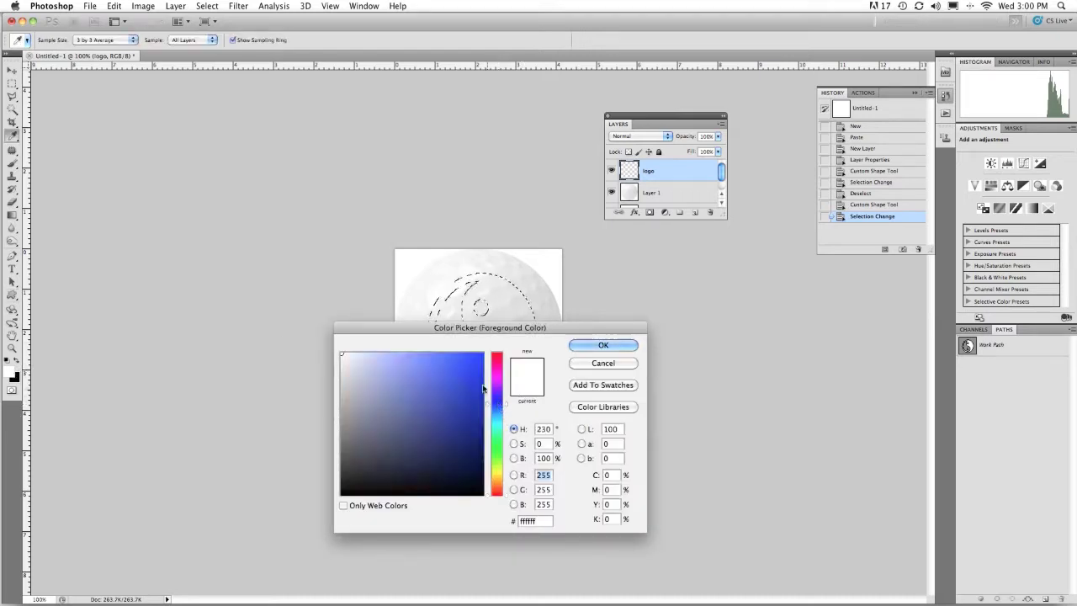
pyautogui.click(419, 362)
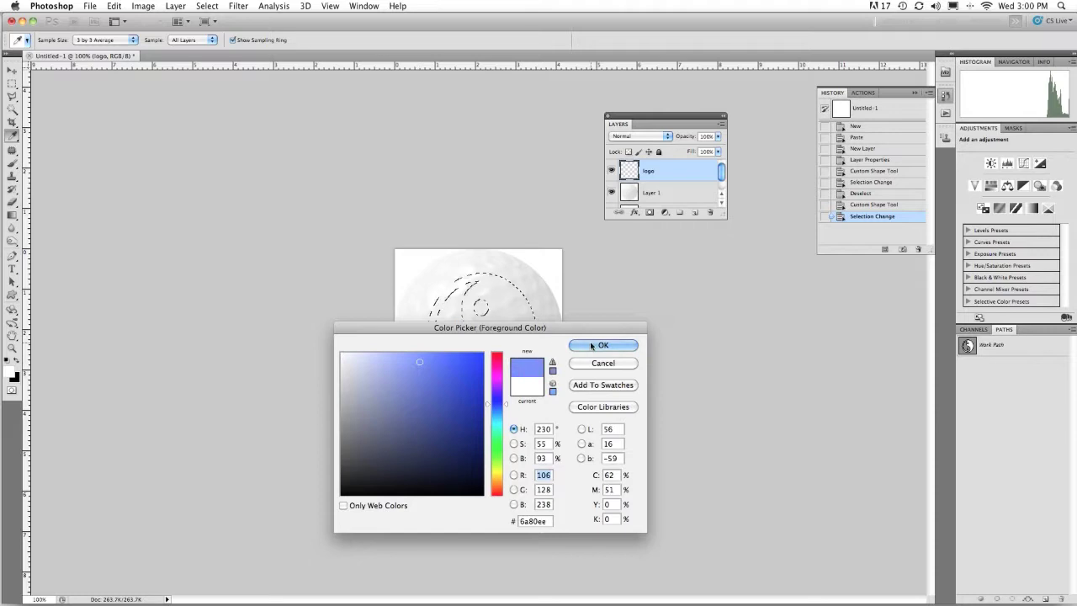
pyautogui.click(590, 344)
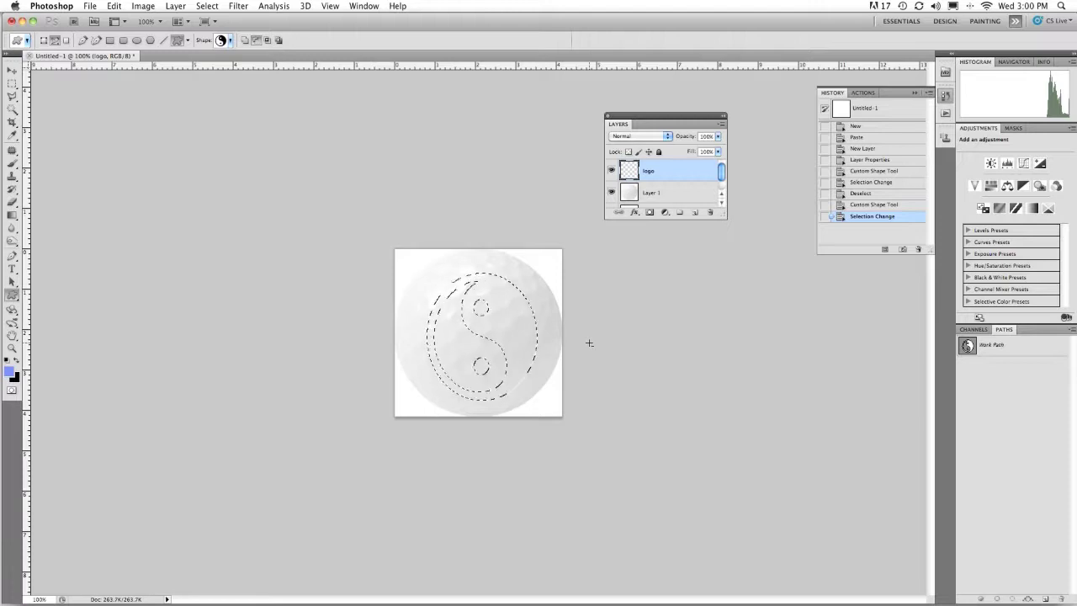
pyautogui.hotkey('alt', 'BackSpace')
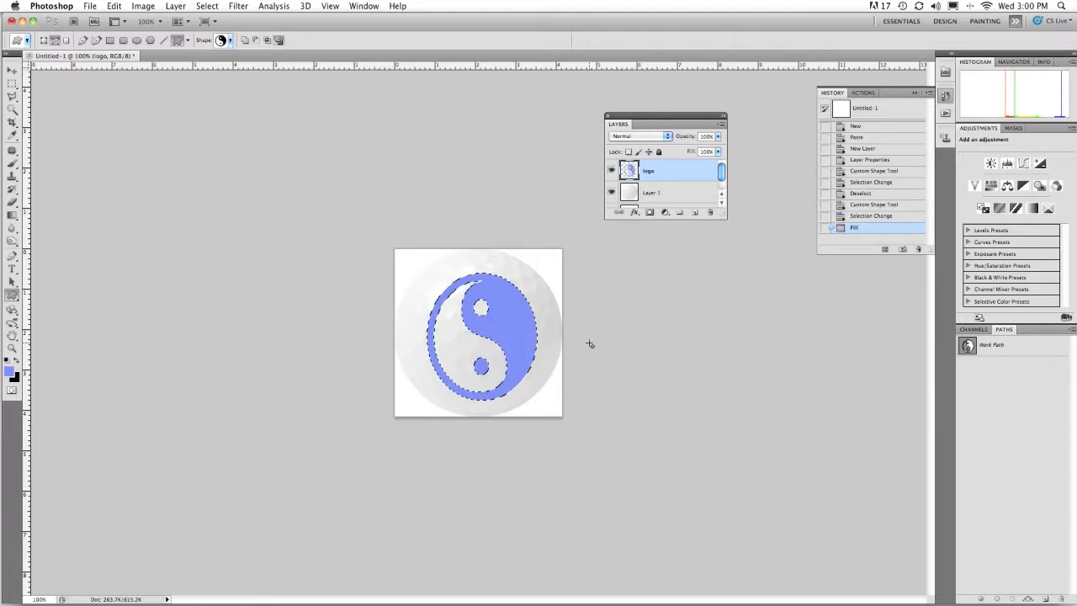
pyautogui.press('super+d')
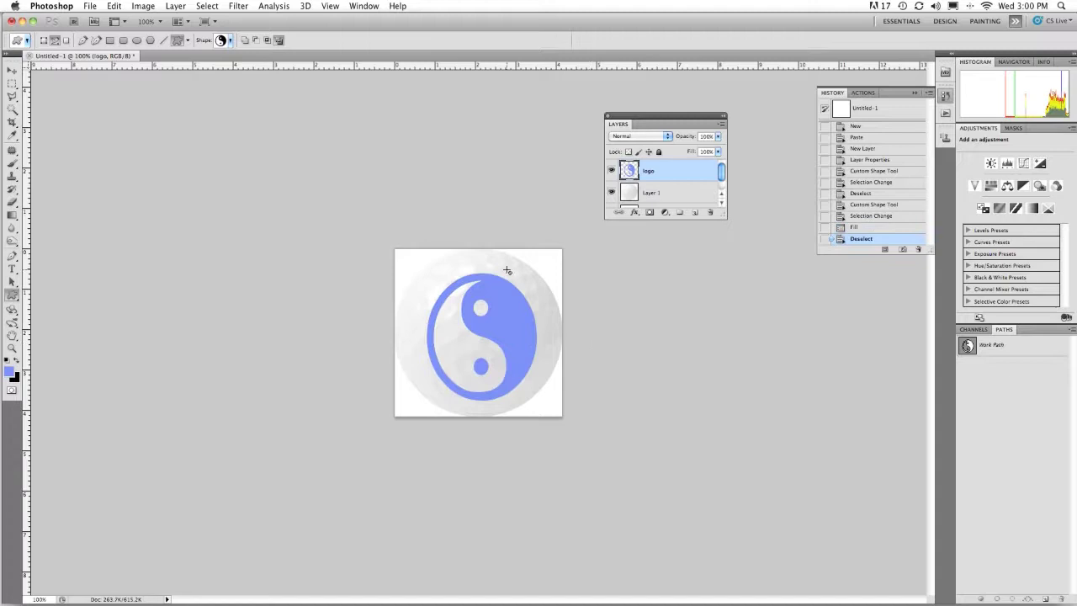
# - Move the logo up-left, rotate it about ten degrees and reshape it with Free Transform
pyautogui.click(13, 71)
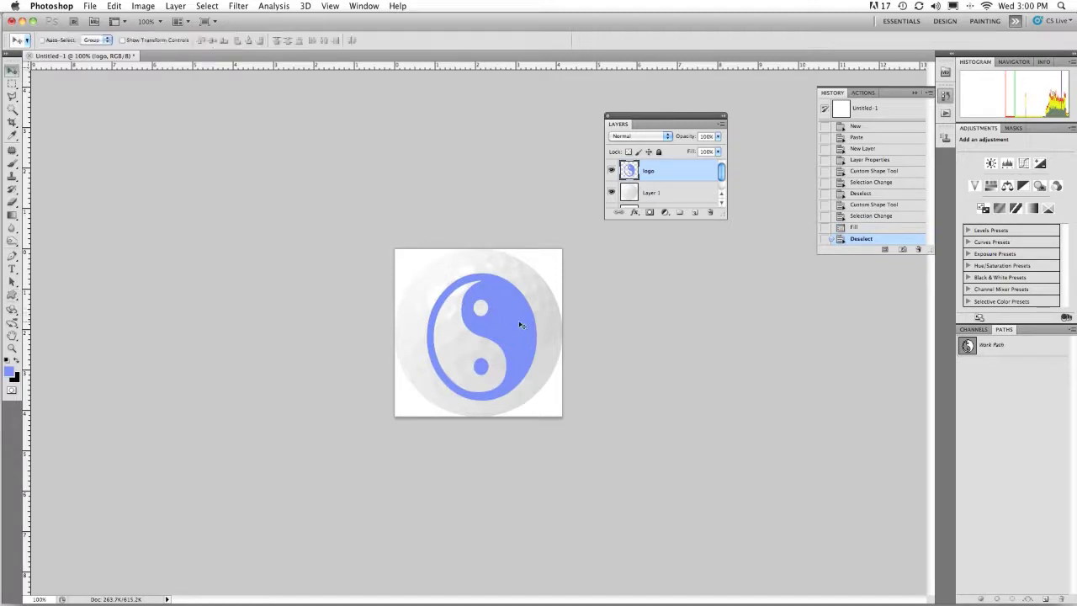
pyautogui.moveTo(520, 324); pyautogui.dragTo(516, 319)
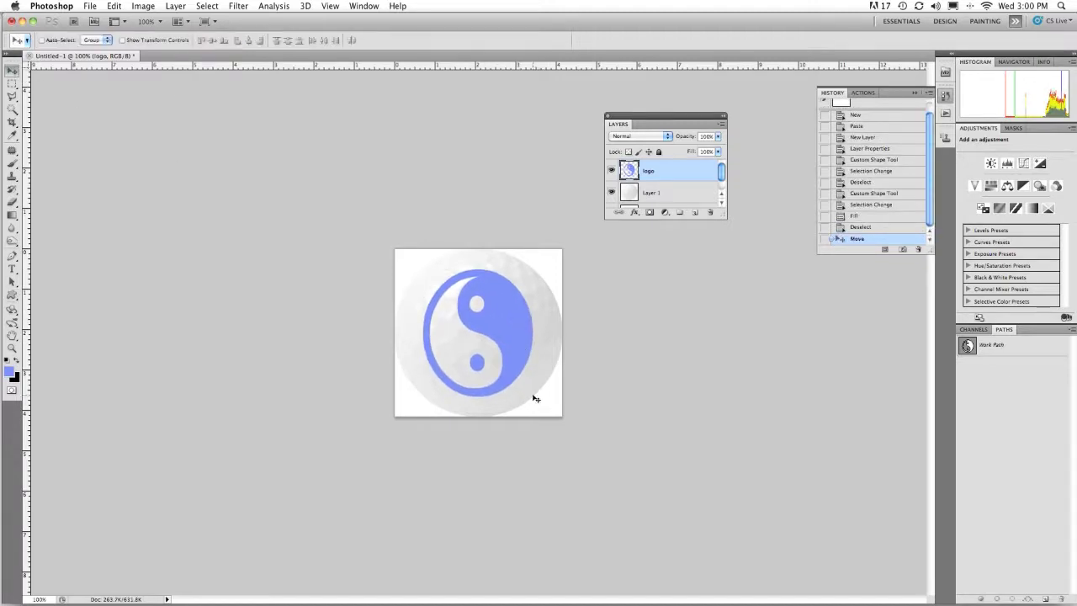
pyautogui.press('super+t')
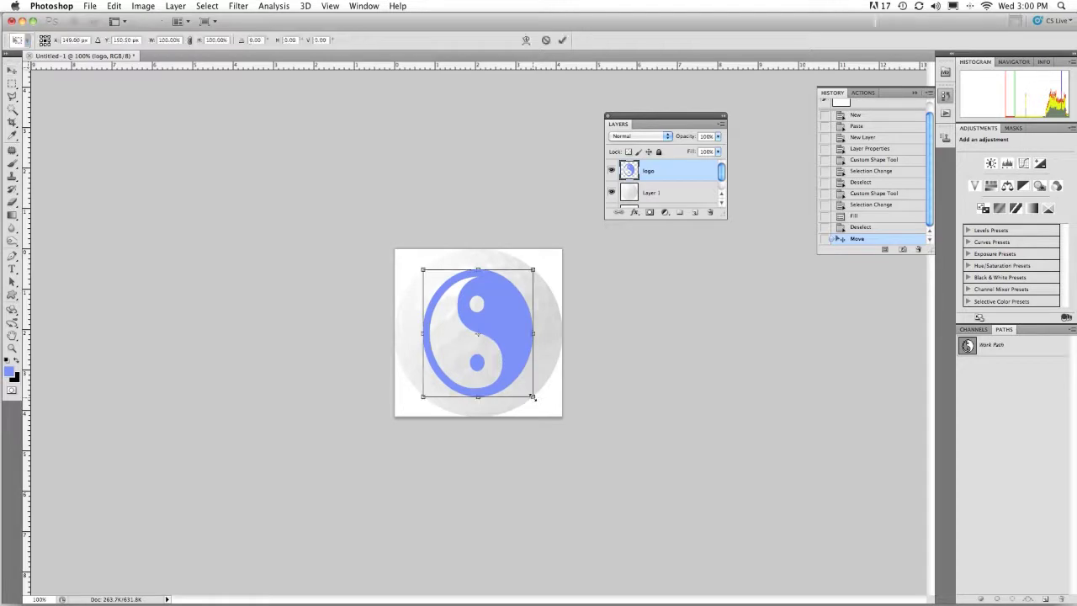
pyautogui.moveTo(539, 405); pyautogui.dragTo(550, 393)
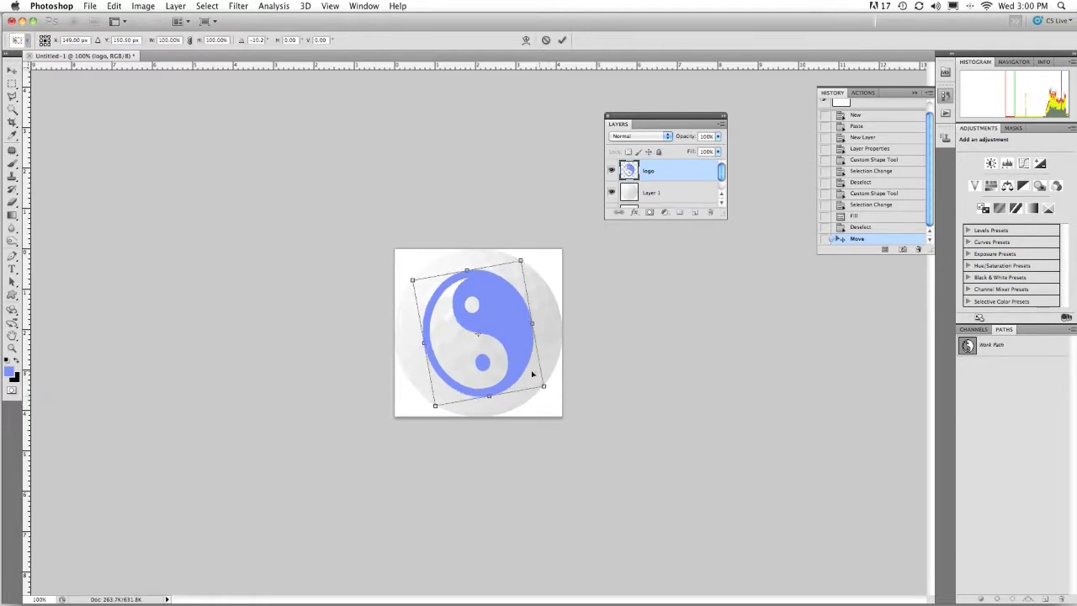
pyautogui.moveTo(410, 277); pyautogui.dragTo(410, 283)
pyautogui.press('Return')
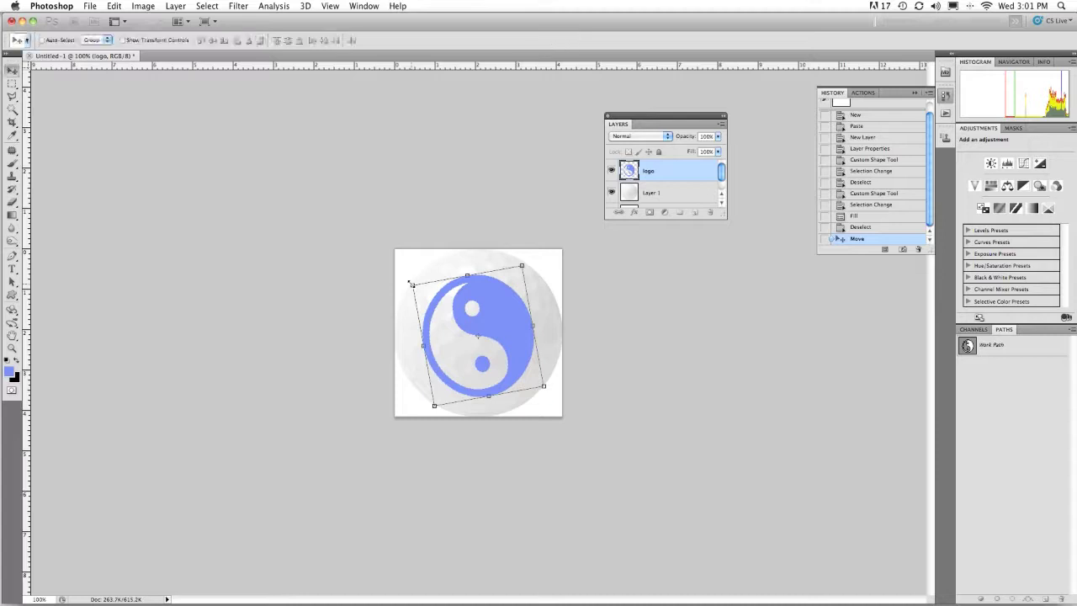
pyautogui.moveTo(509, 322); pyautogui.dragTo(507, 316)
# - Zoom in to inspect the logo, return to 100% view, and hide the 'logo' layer
pyautogui.click(11, 349)
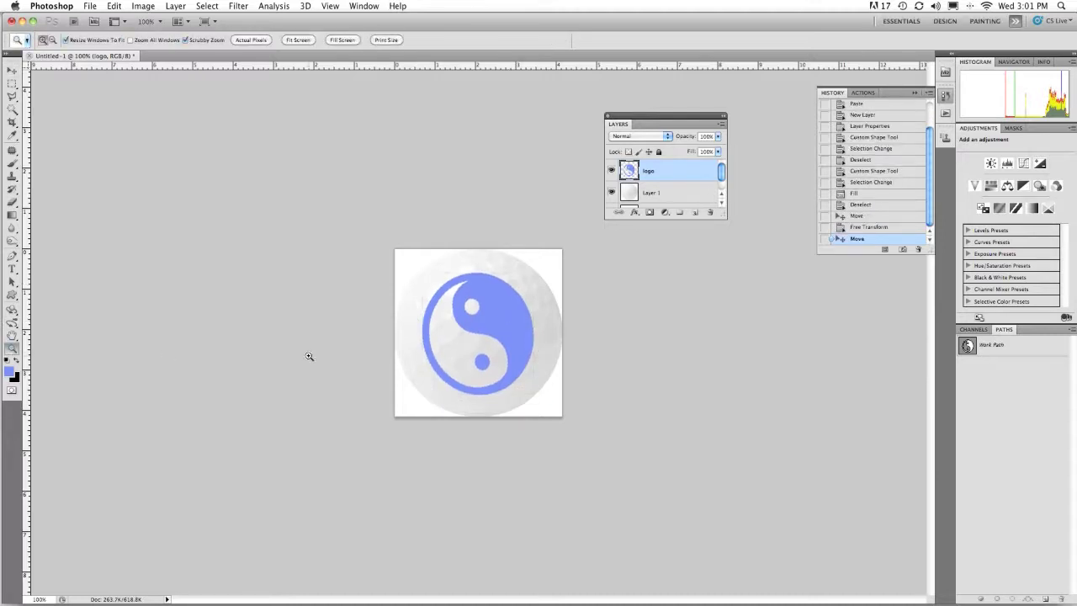
pyautogui.click(455, 290)
pyautogui.click(453, 289)
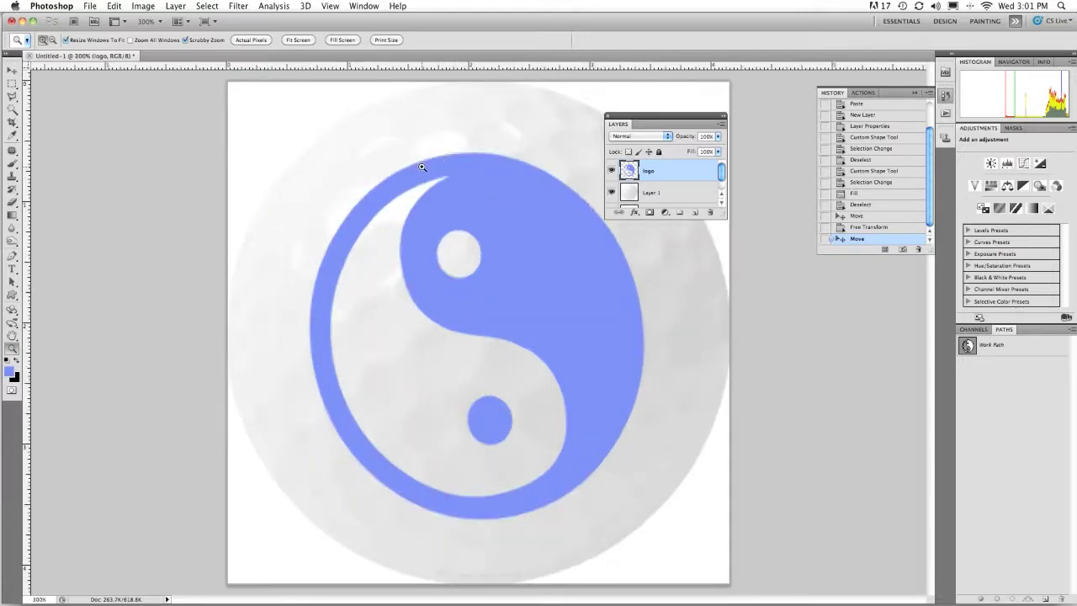
pyautogui.scroll(1, 13, 345)
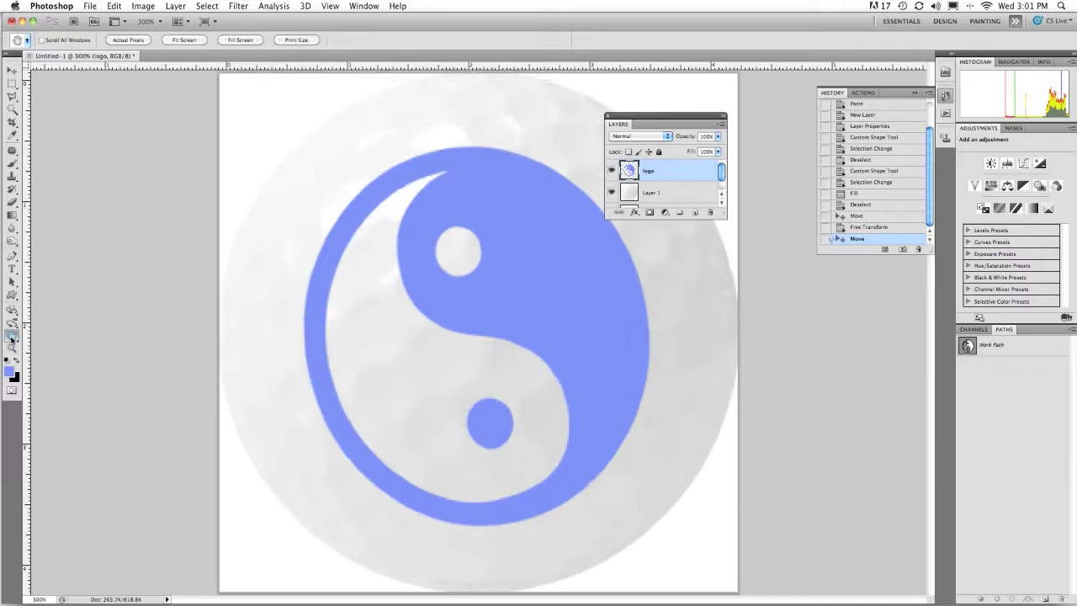
pyautogui.doubleClick(13, 345)
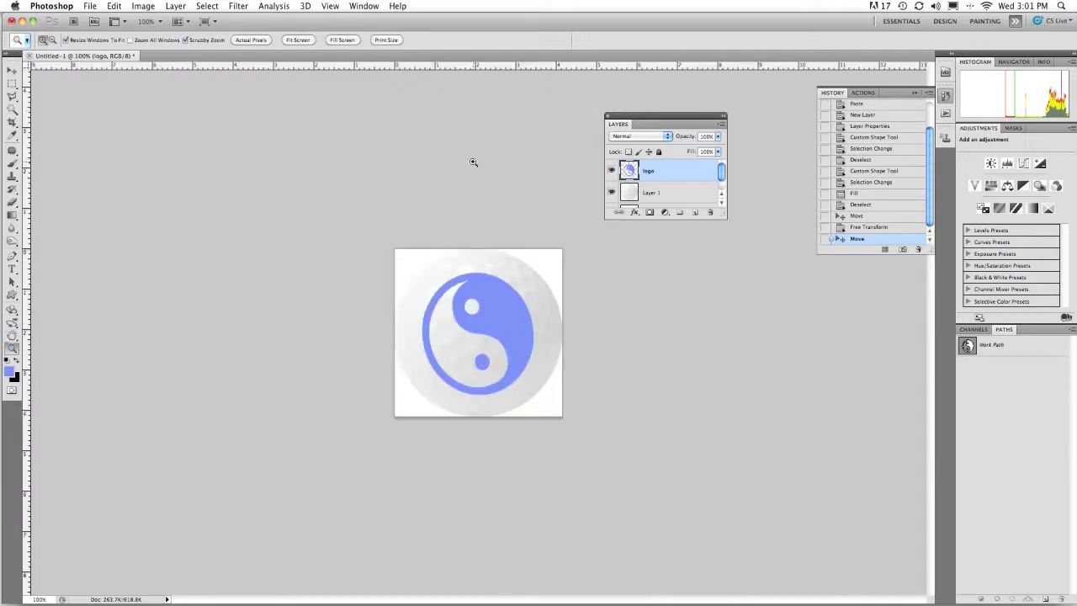
pyautogui.click(612, 172)
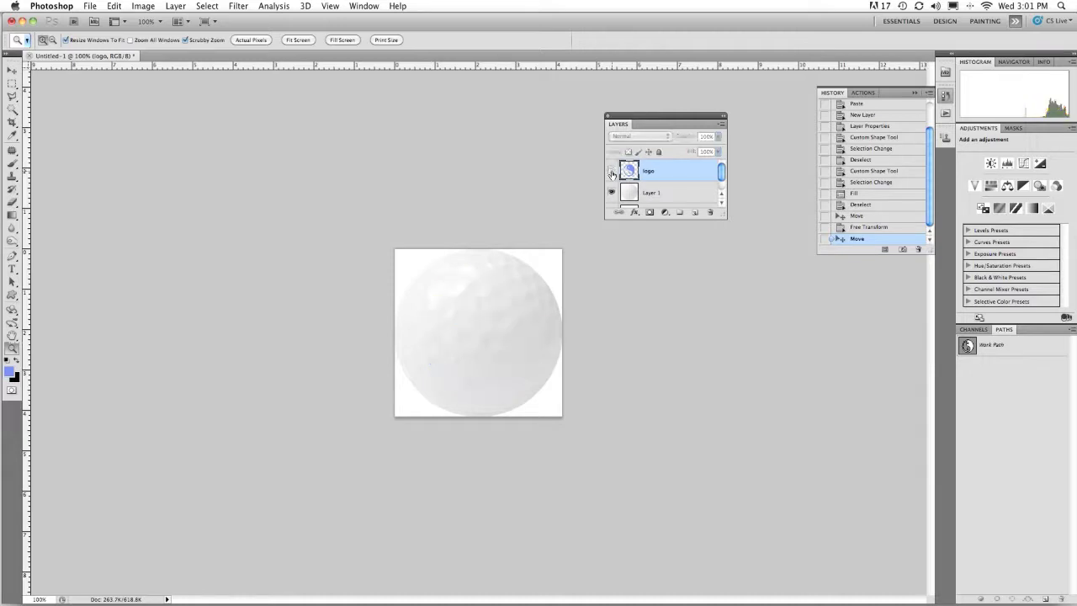
# - Duplicate the image as a new document named 'ball'
pyautogui.click(143, 7)
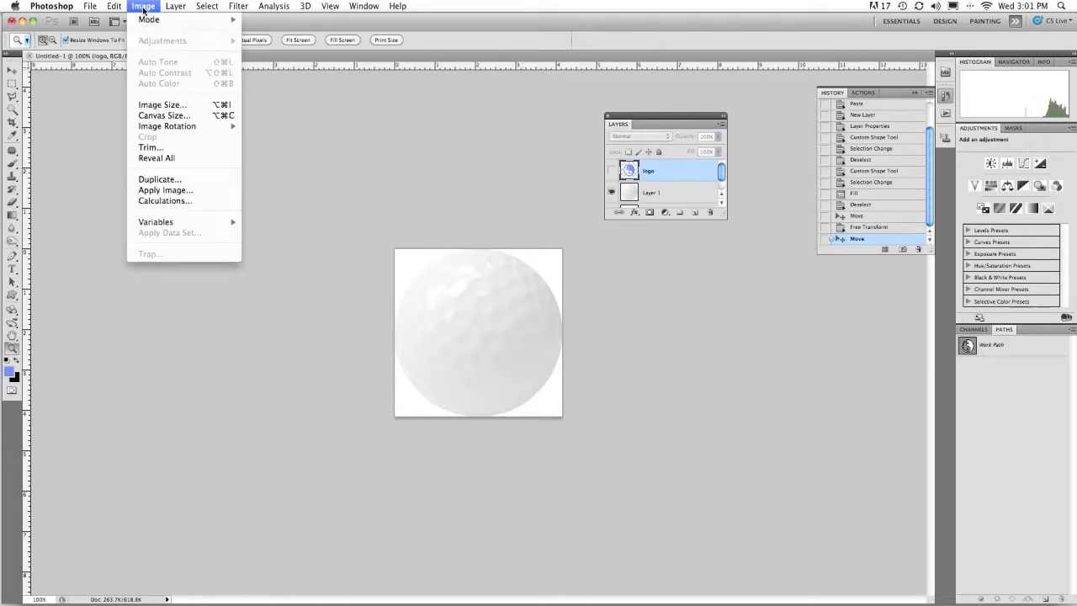
pyautogui.click(160, 179)
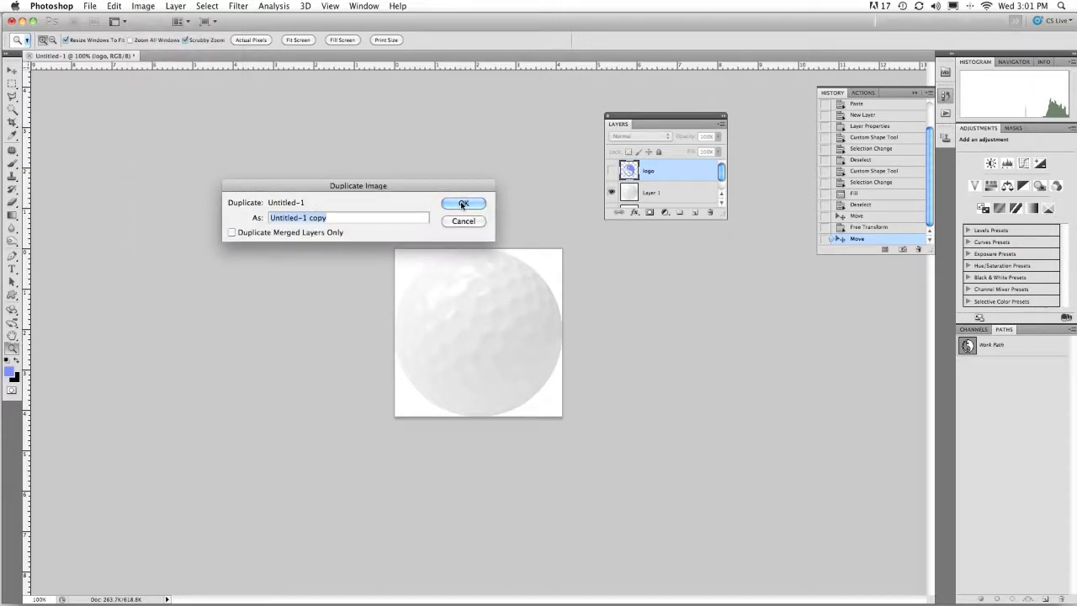
pyautogui.write('ball')
pyautogui.press('Return')
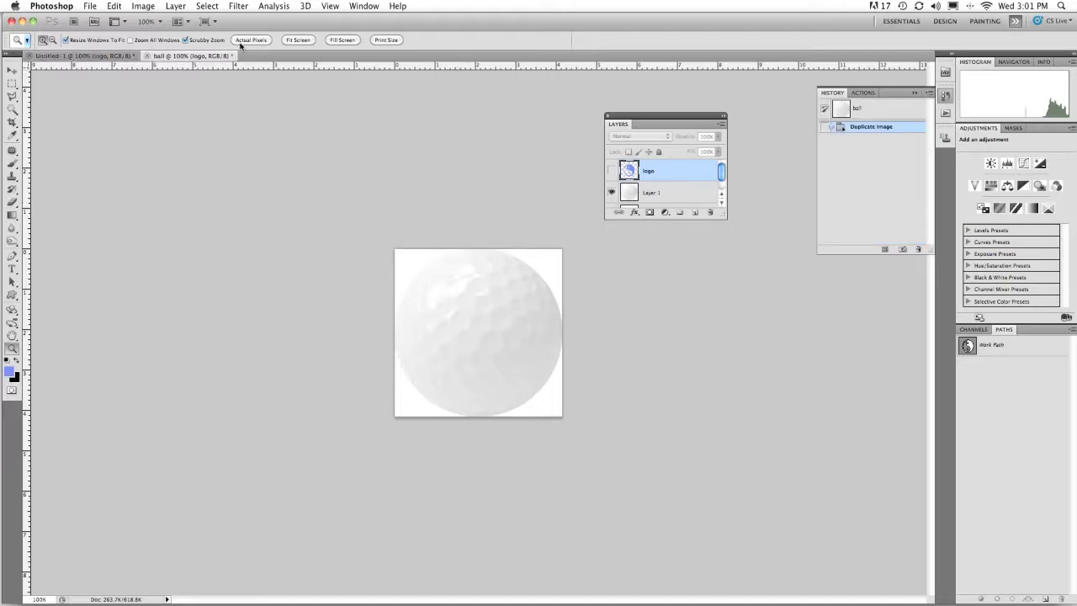
# - Float the 'ball' document in its own window and bring Untitled-1 back to front
pyautogui.moveTo(181, 57); pyautogui.dragTo(208, 86)
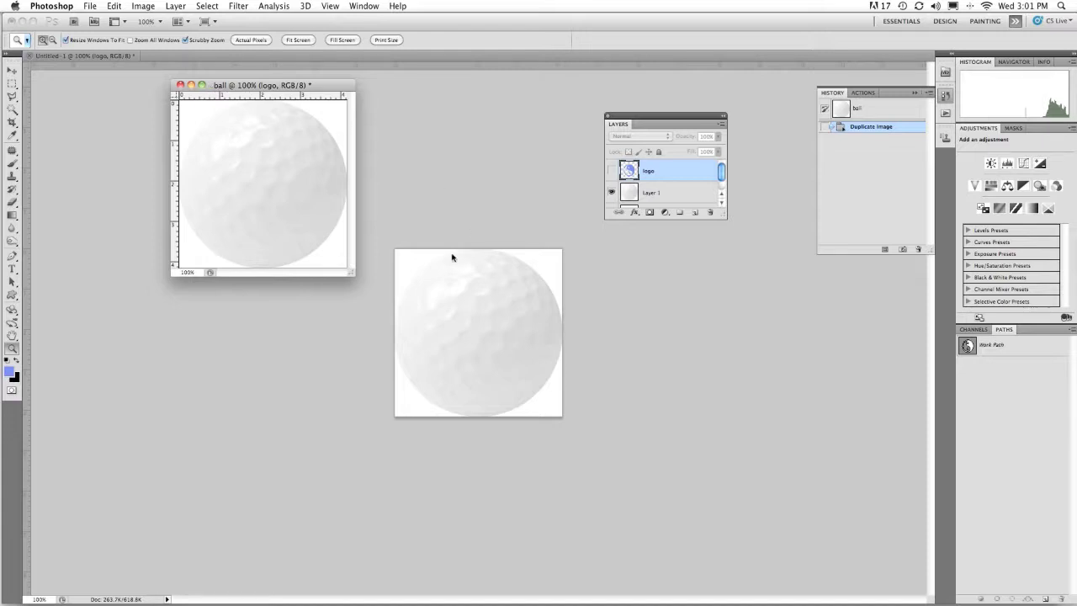
pyautogui.moveTo(277, 86); pyautogui.dragTo(282, 107)
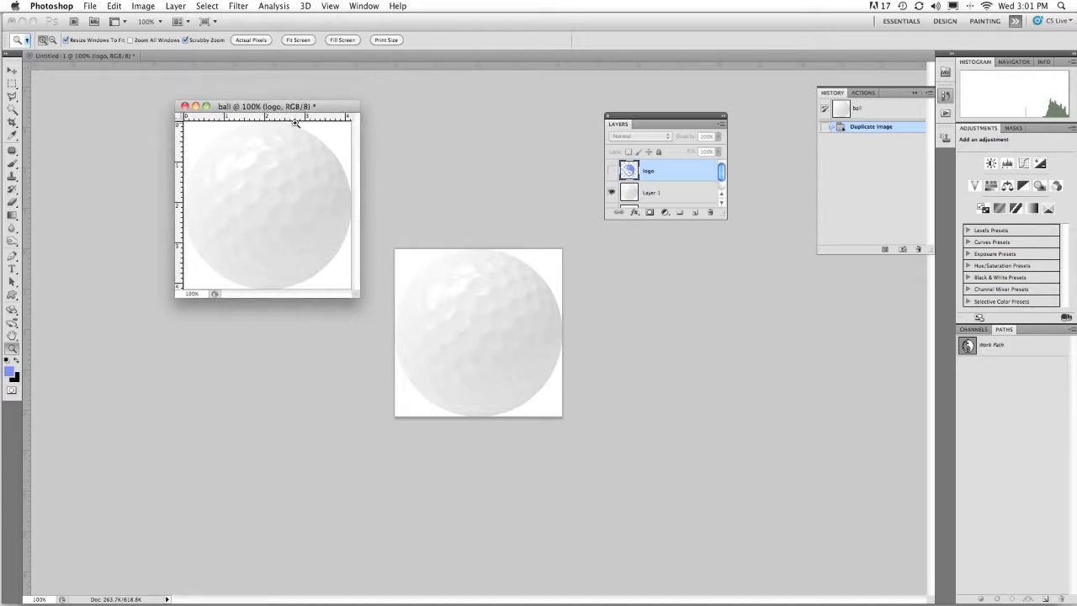
pyautogui.click(470, 267)
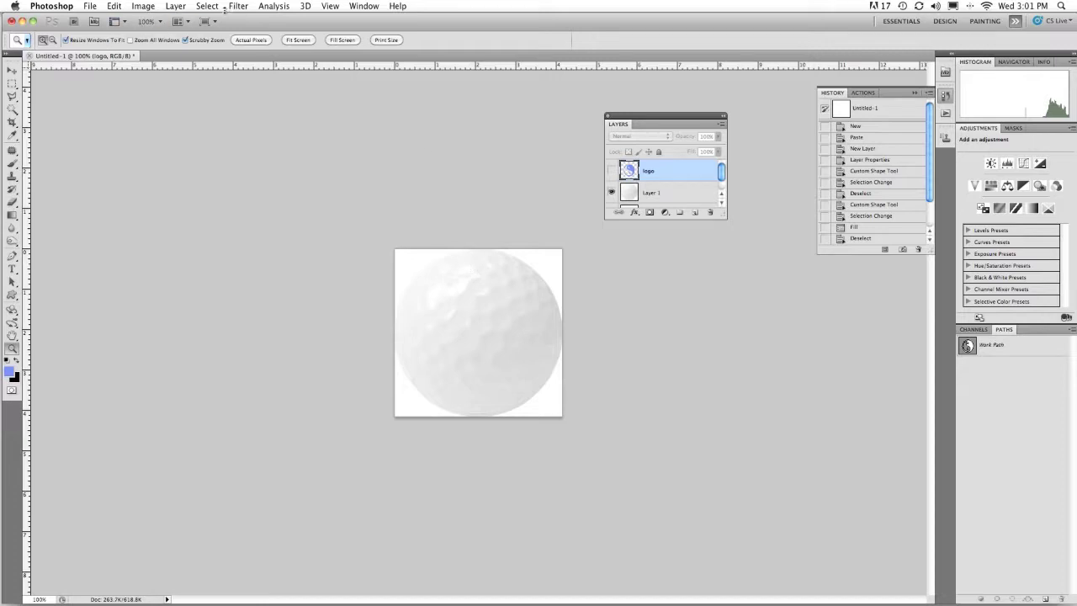
# - Arrange Untitled-1 and 'ball' in a 2-Up layout and zoom into Untitled-1's golf ball
pyautogui.click(180, 21)
pyautogui.click(181, 64)
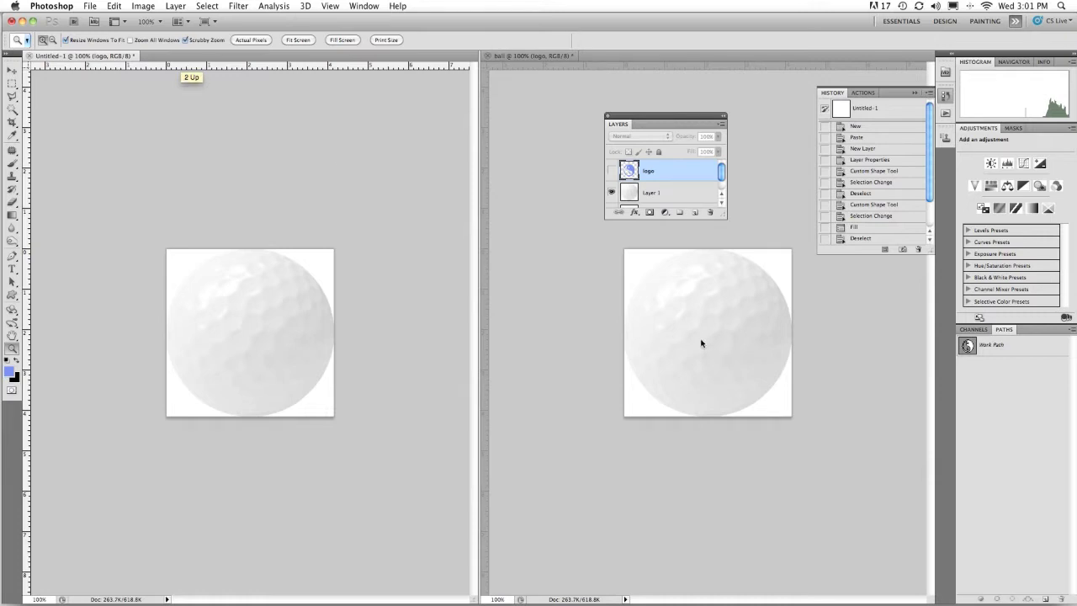
pyautogui.click(273, 323)
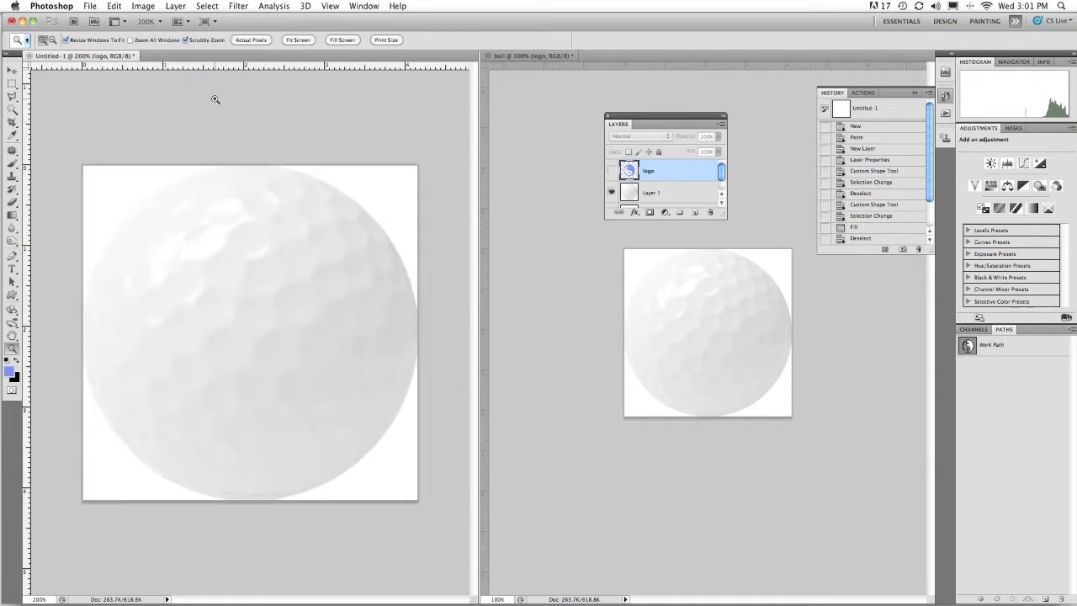
# - Make Layer 1 the active layer in Untitled-1 and fit the canvas to its window
pyautogui.click(145, 7)
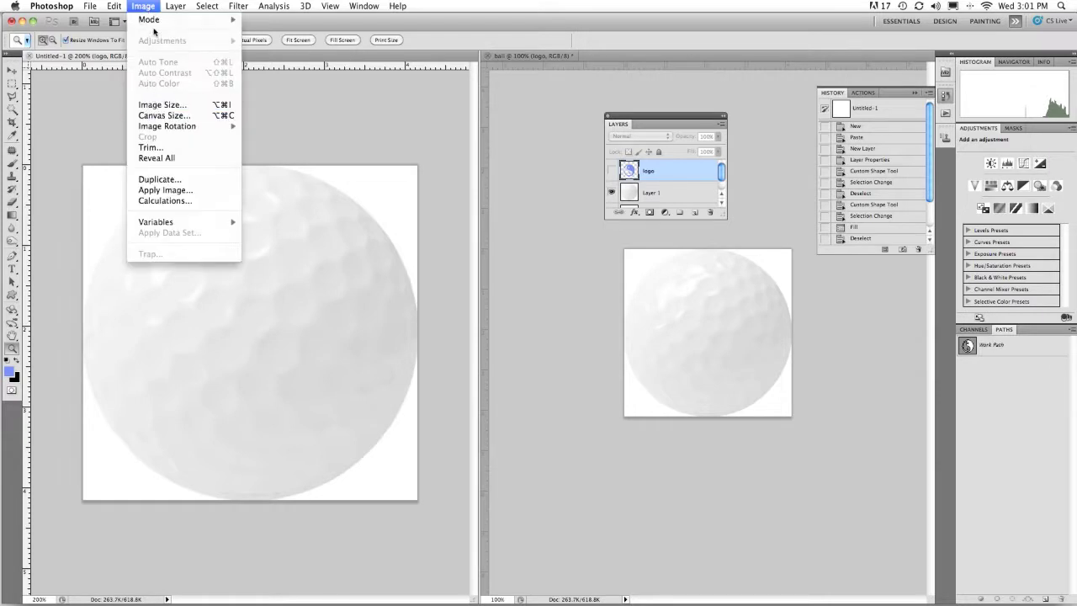
pyautogui.moveTo(158, 25)
pyautogui.click(367, 248)
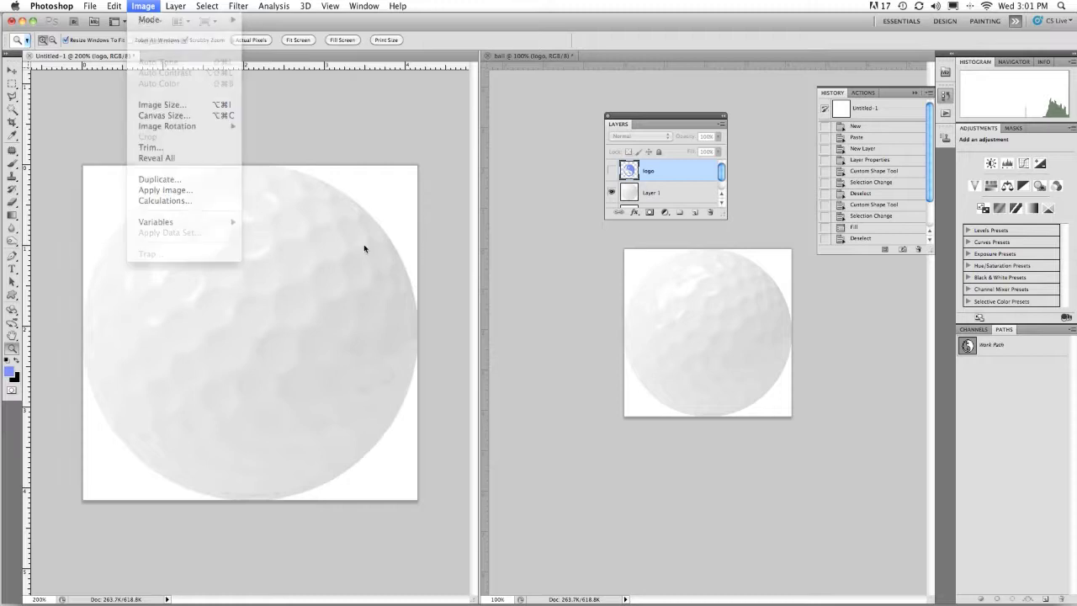
pyautogui.click(654, 194)
pyautogui.click(279, 239)
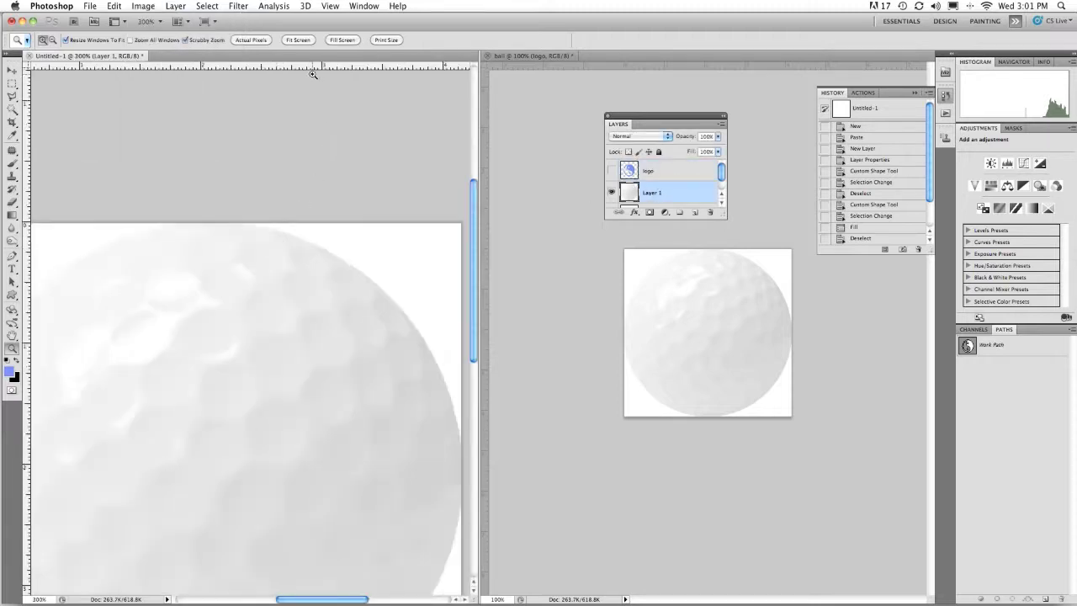
pyautogui.doubleClick(12, 335)
# - View Untitled-1 at 100% and desaturate Layer 1 via Image > Adjustments > Desaturate
pyautogui.click(11, 349)
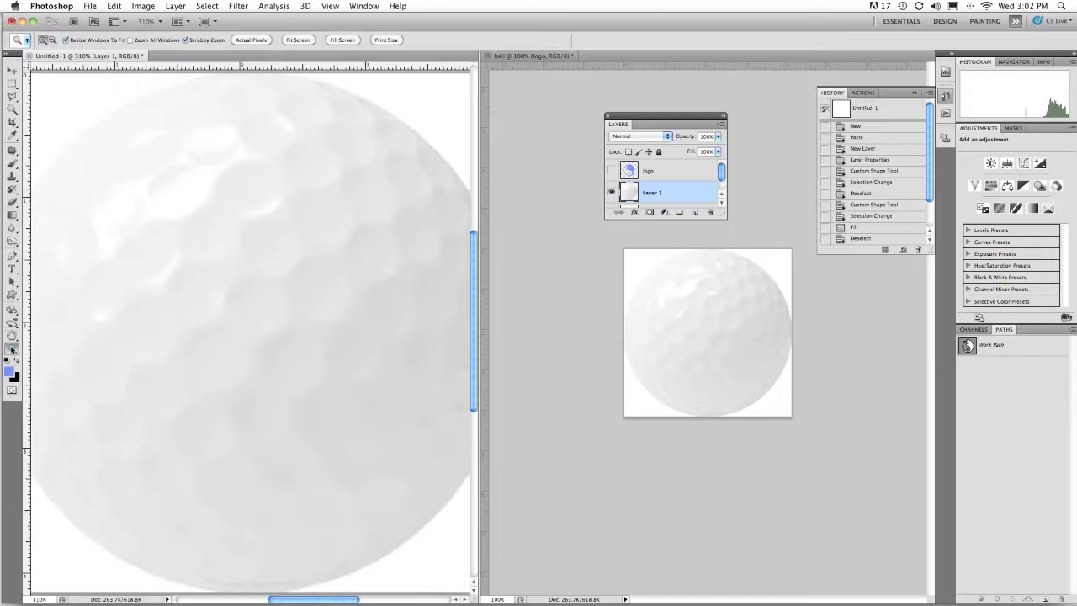
pyautogui.doubleClick(11, 348)
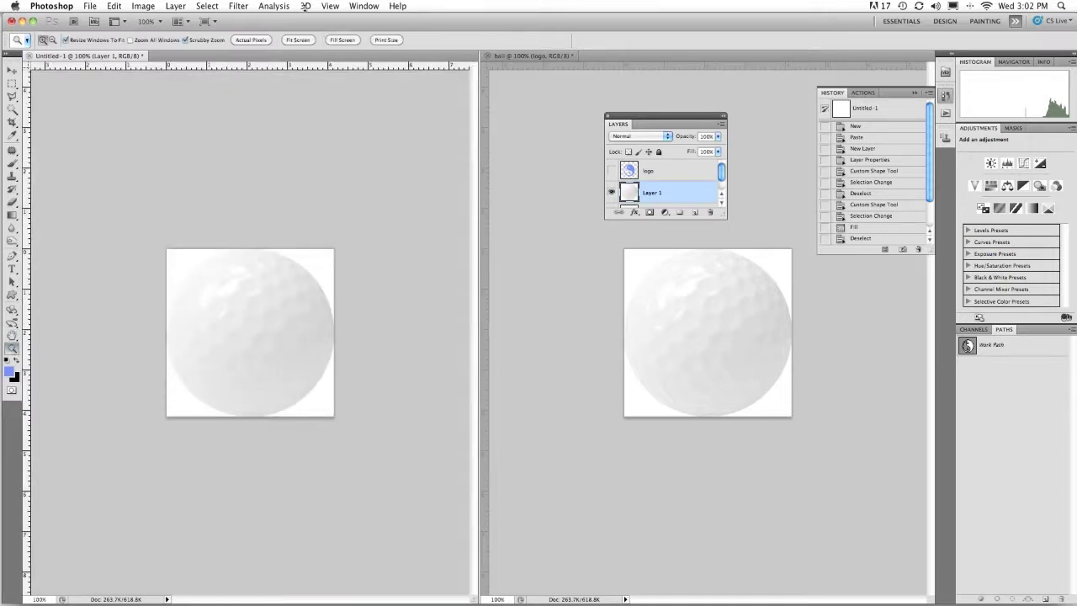
pyautogui.click(143, 7)
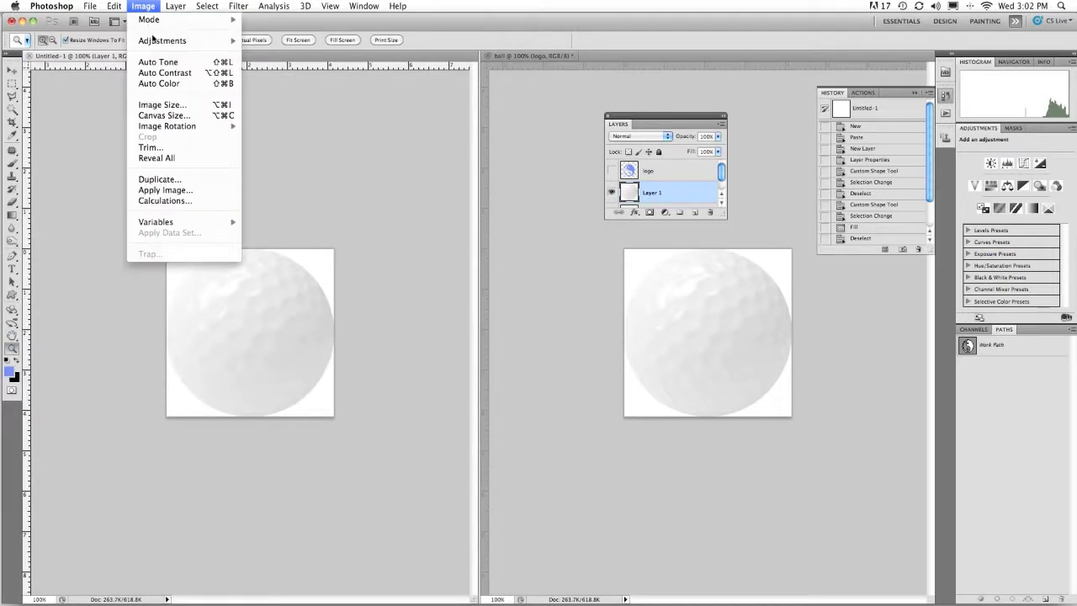
pyautogui.moveTo(154, 41)
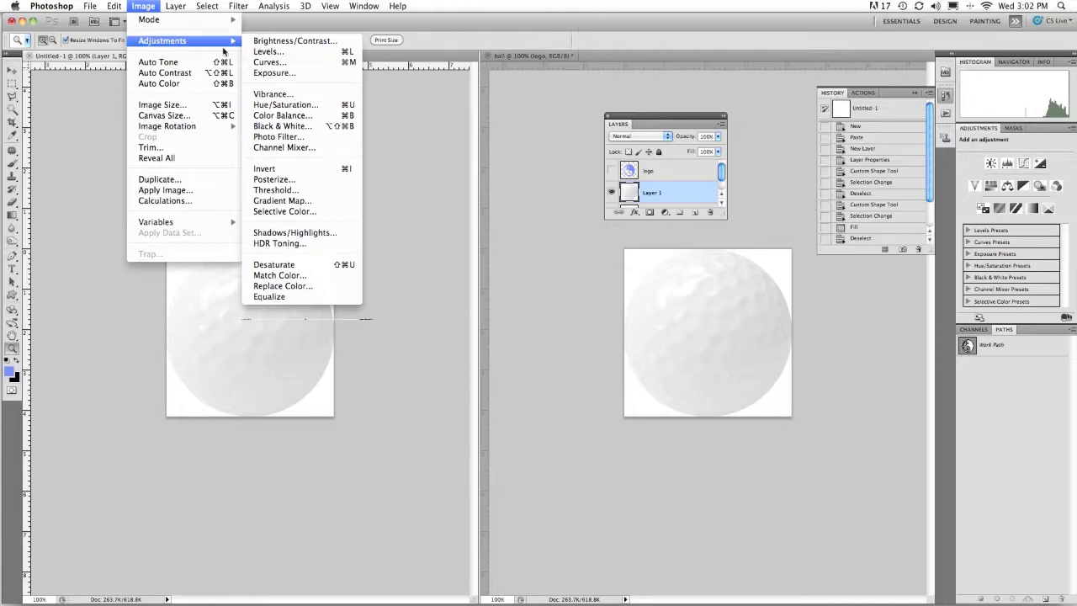
pyautogui.click(293, 266)
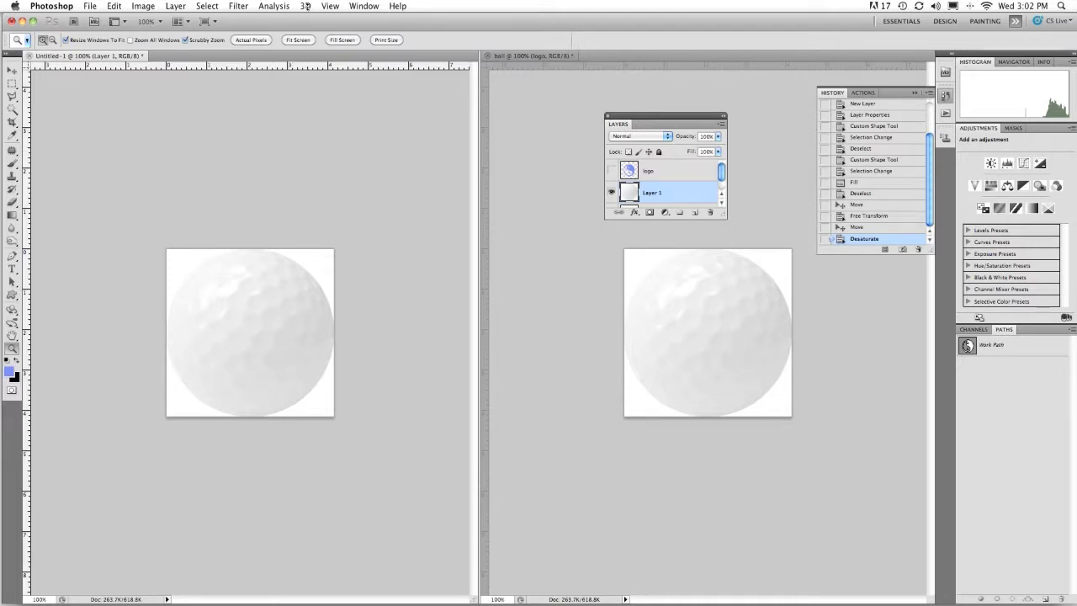
# - Apply a Gaussian Blur with a 1.5-pixel radius to the grayscale golf-ball layer
pyautogui.click(238, 6)
pyautogui.moveTo(253, 126)
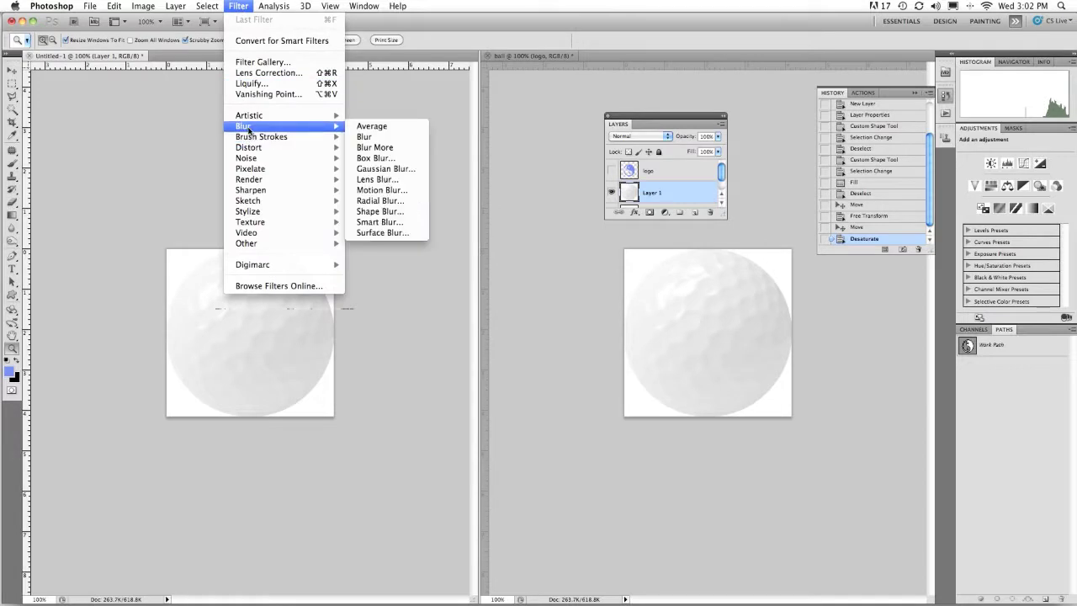
pyautogui.click(385, 171)
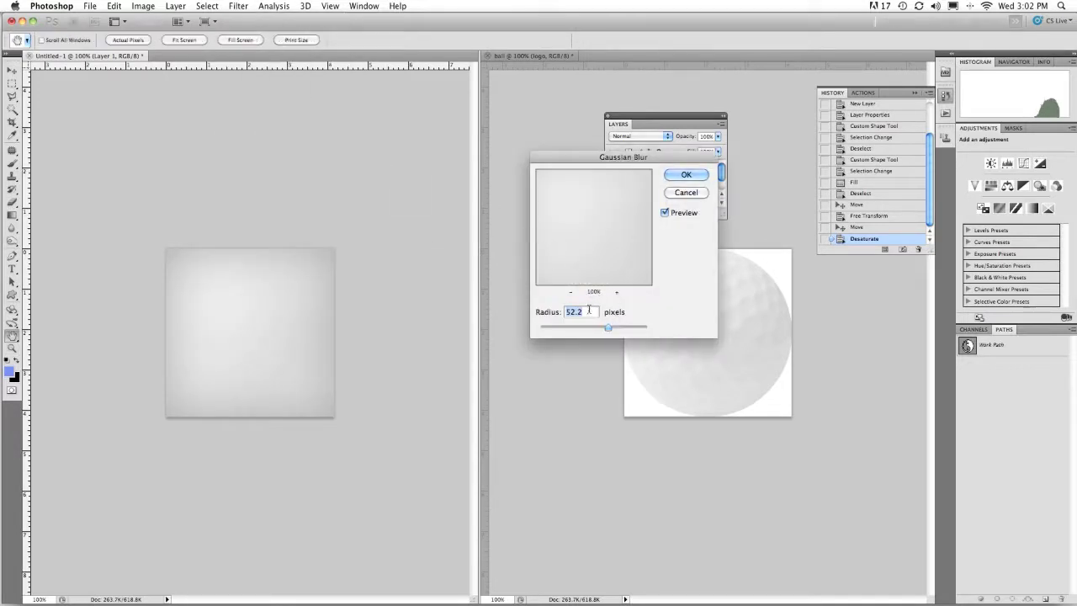
pyautogui.write('1.5')
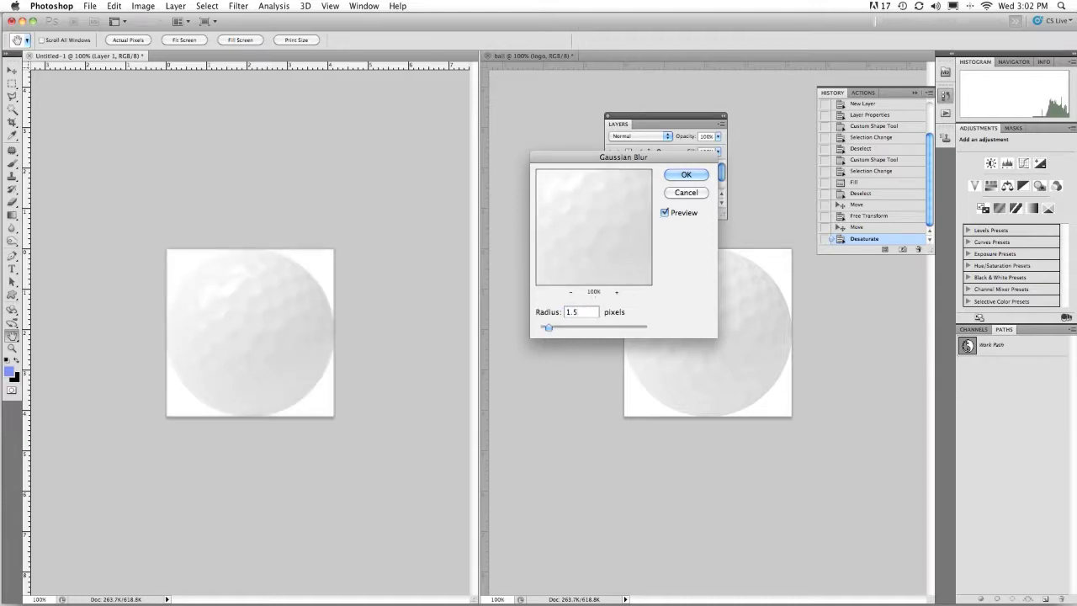
pyautogui.click(687, 175)
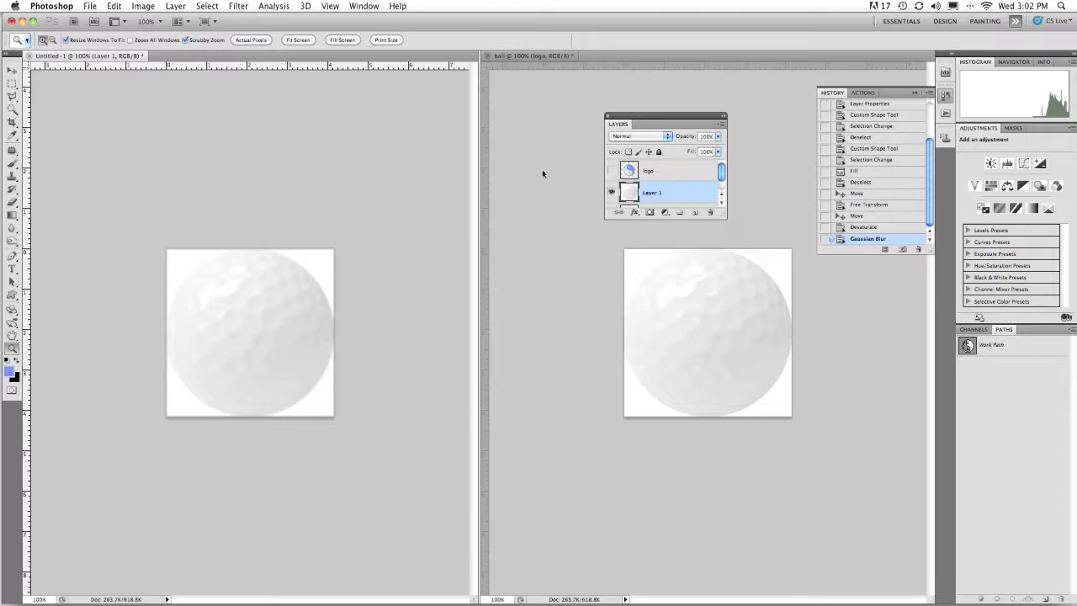
# - In Save As, create a new 'graphics' folder on the Desktop
pyautogui.click(99, 7)
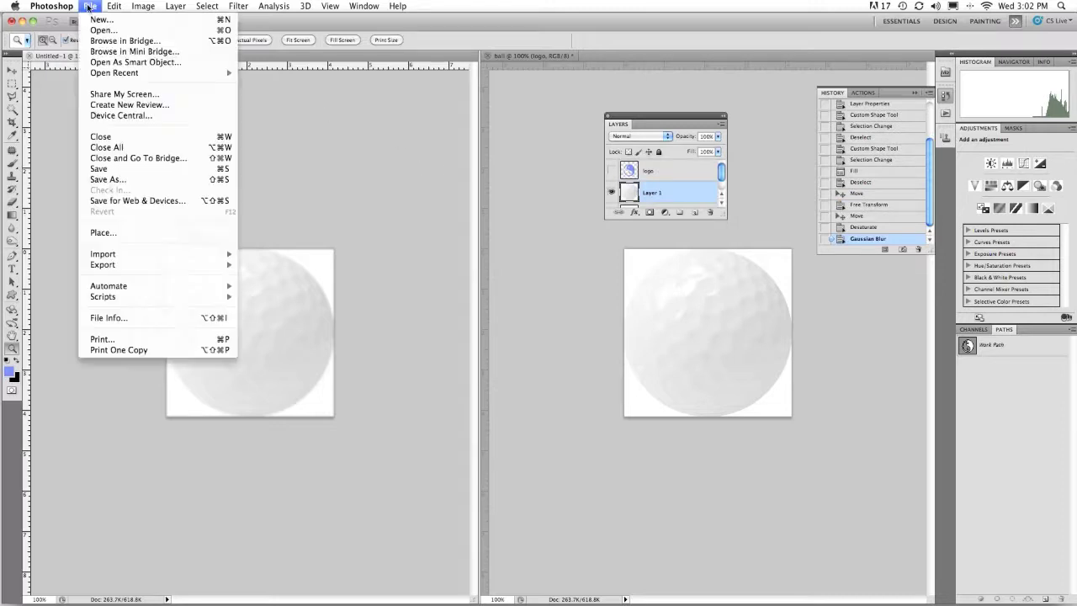
pyautogui.click(113, 180)
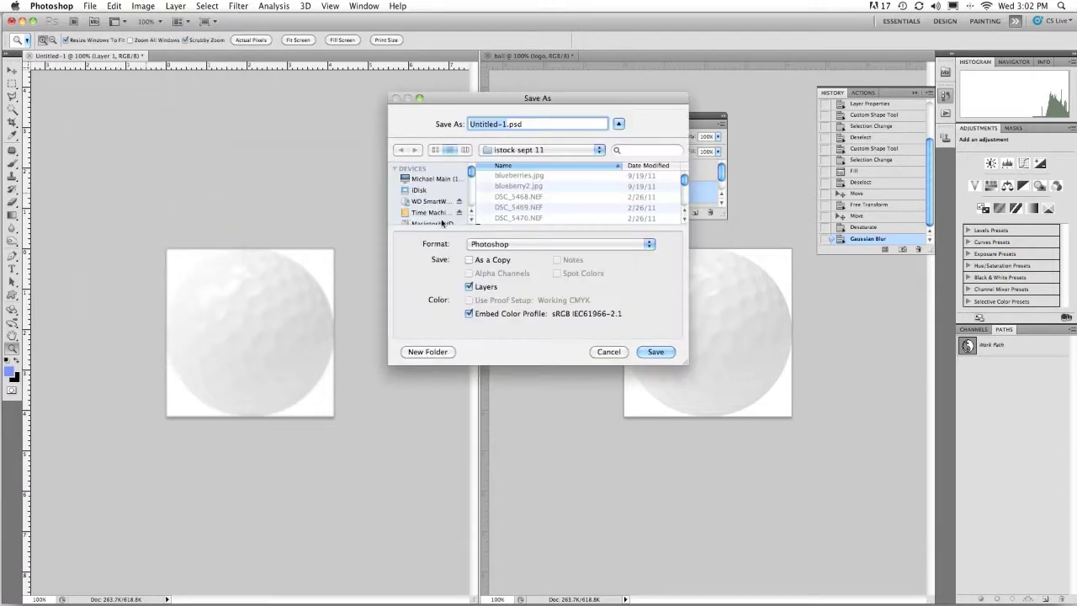
pyautogui.scroll(-3, 414, 210)
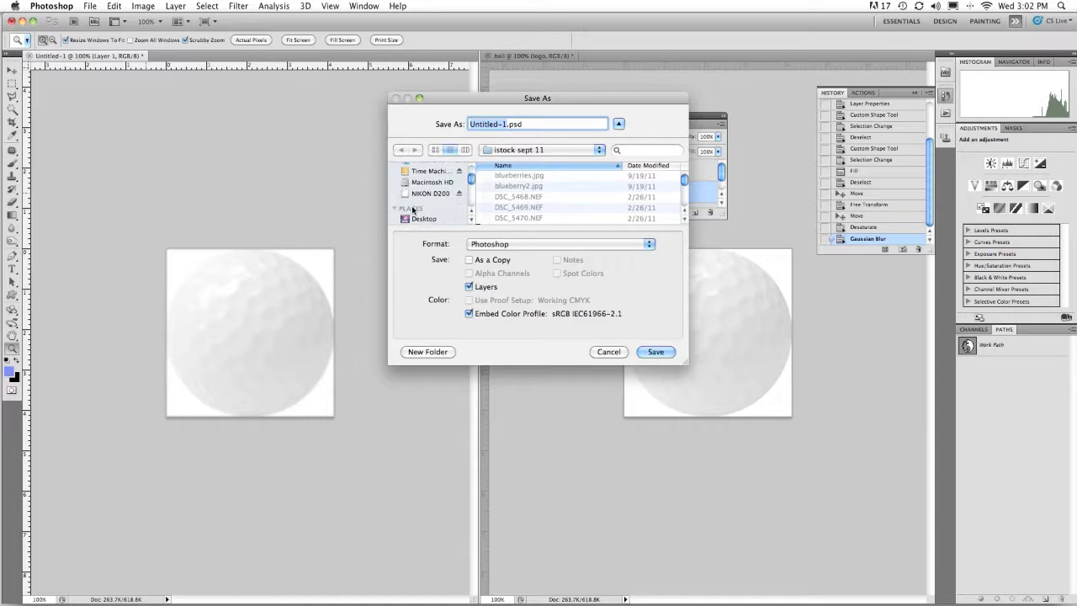
pyautogui.click(417, 220)
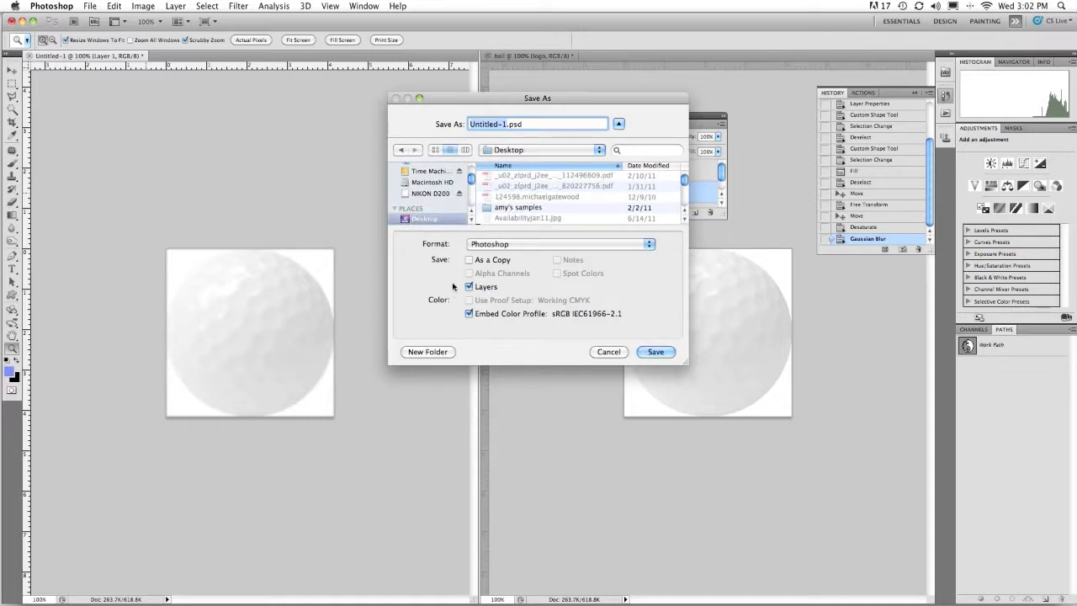
pyautogui.click(430, 352)
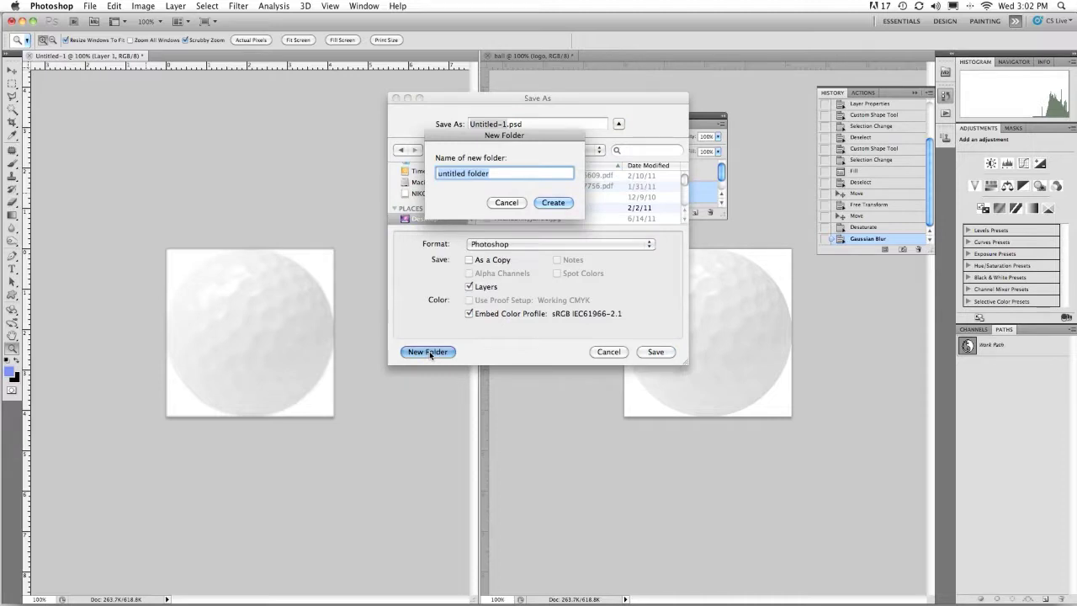
pyautogui.write('graphics')
pyautogui.press('Return')
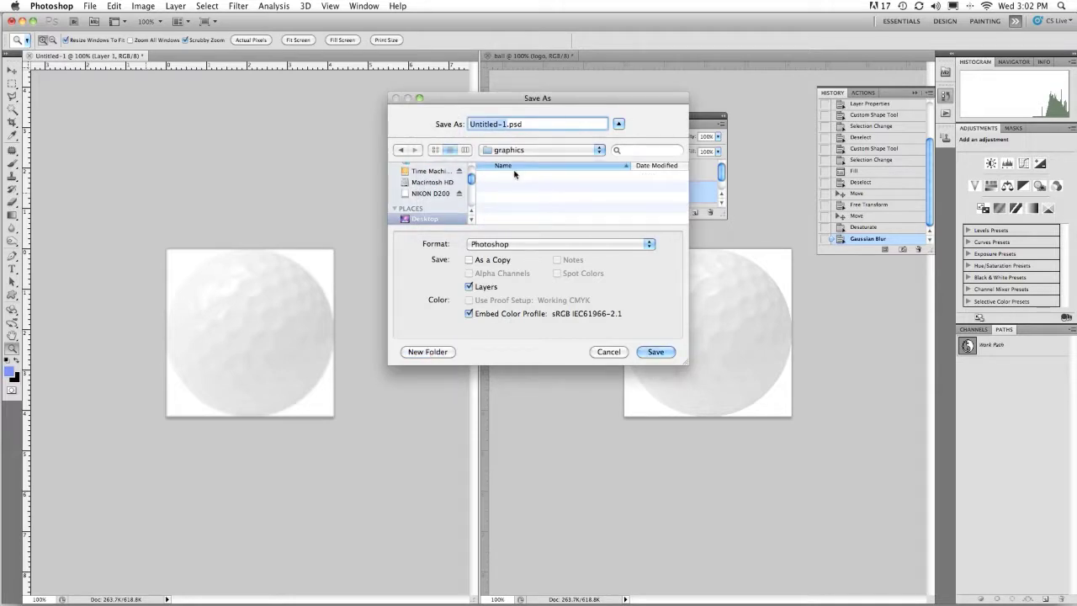
# - Save the file as golfmap.psd, accepting the Maximize Compatibility prompt
pyautogui.write('golfmap')
pyautogui.click(658, 352)
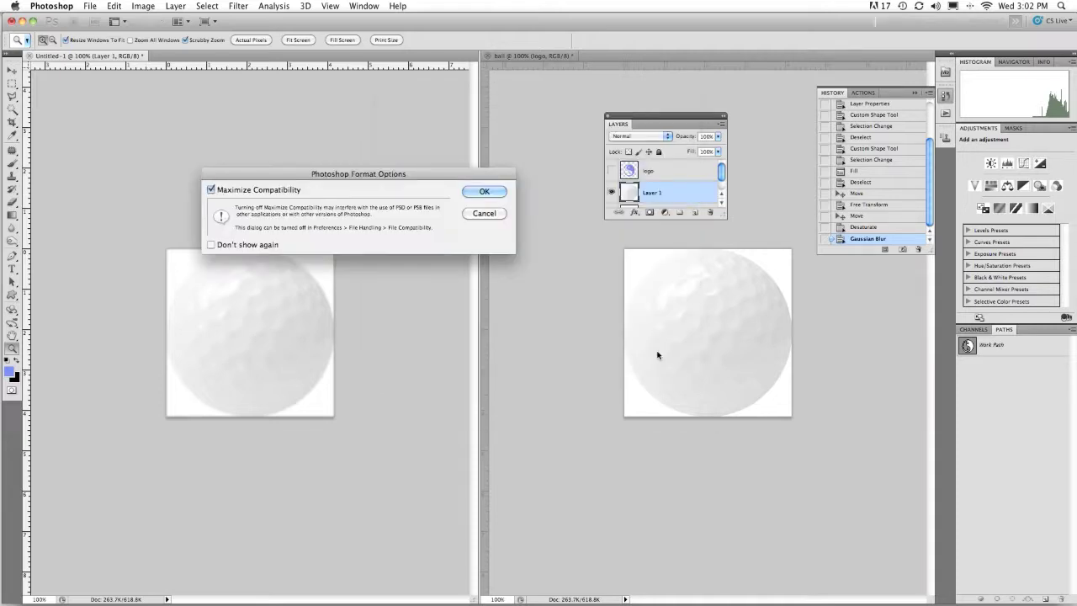
pyautogui.click(490, 191)
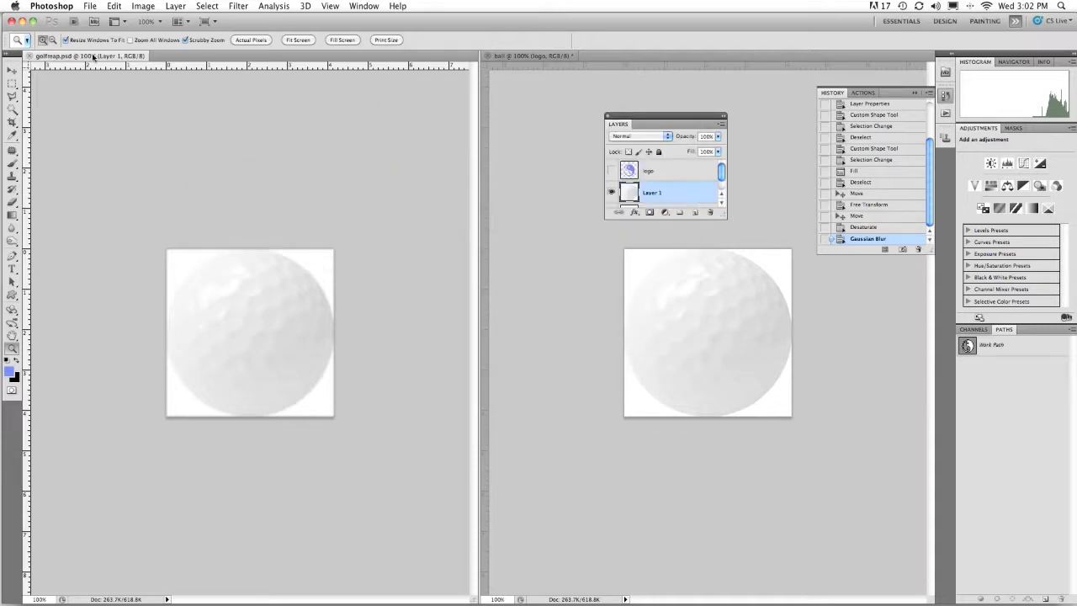
# - Close golfmap.psd, make the logo layer visible, and choose Filter > Distort > Displace
pyautogui.click(29, 55)
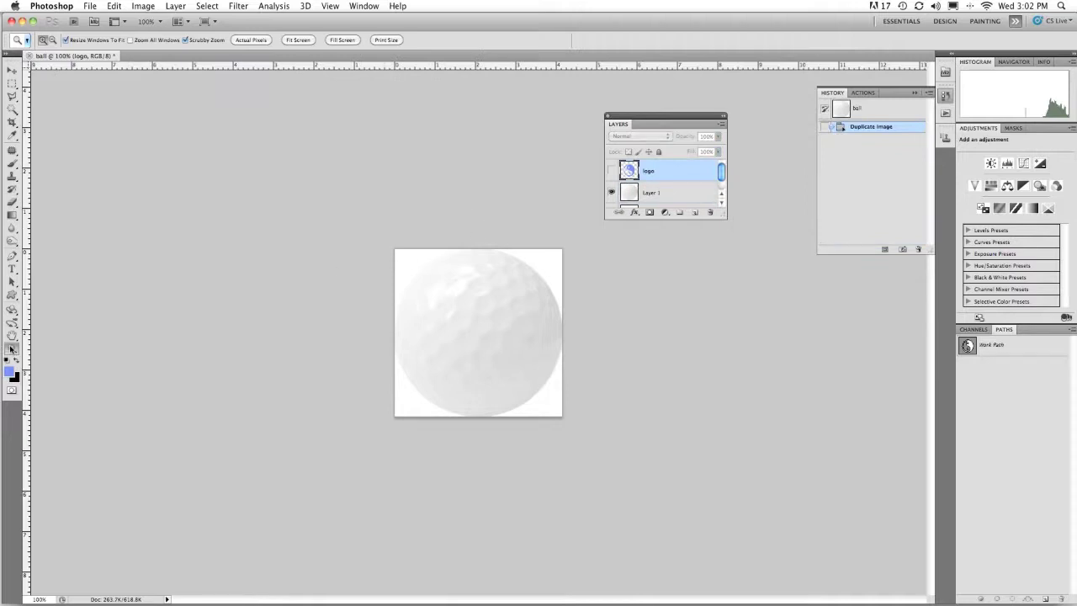
pyautogui.click(613, 172)
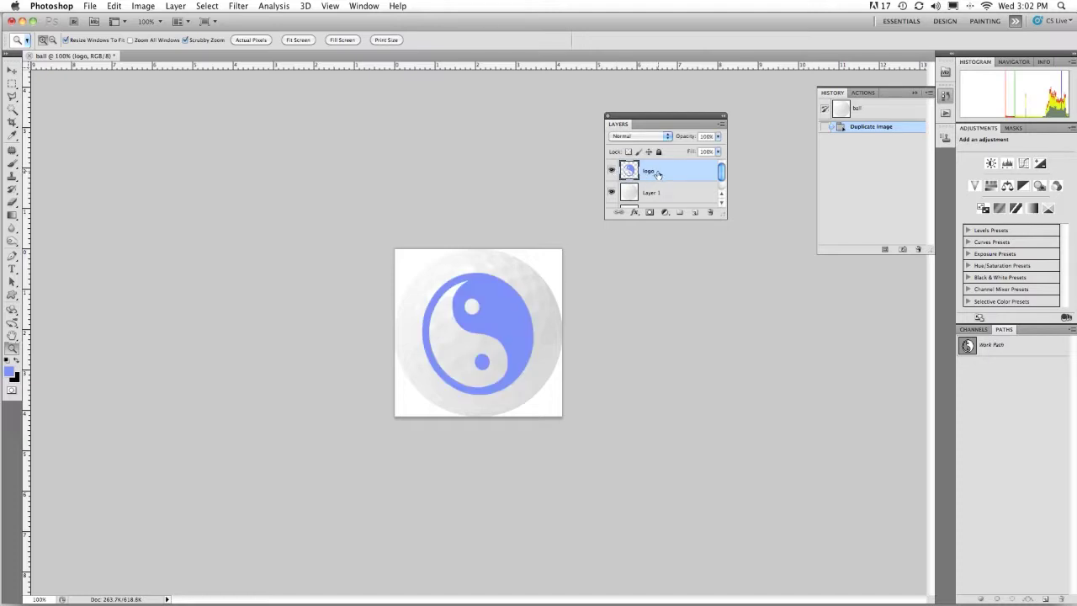
pyautogui.click(239, 7)
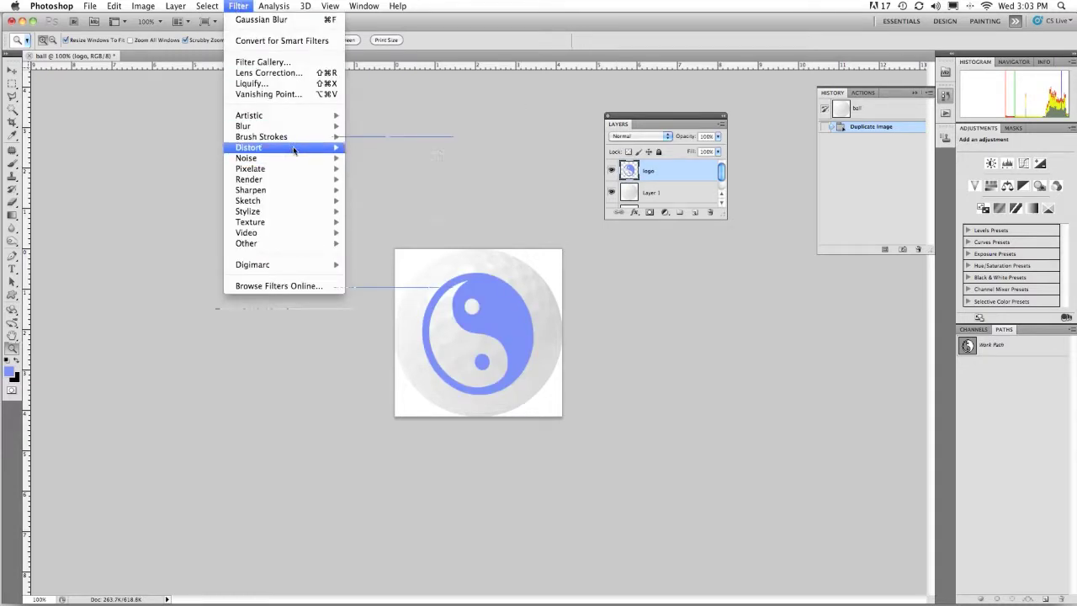
pyautogui.moveTo(294, 150)
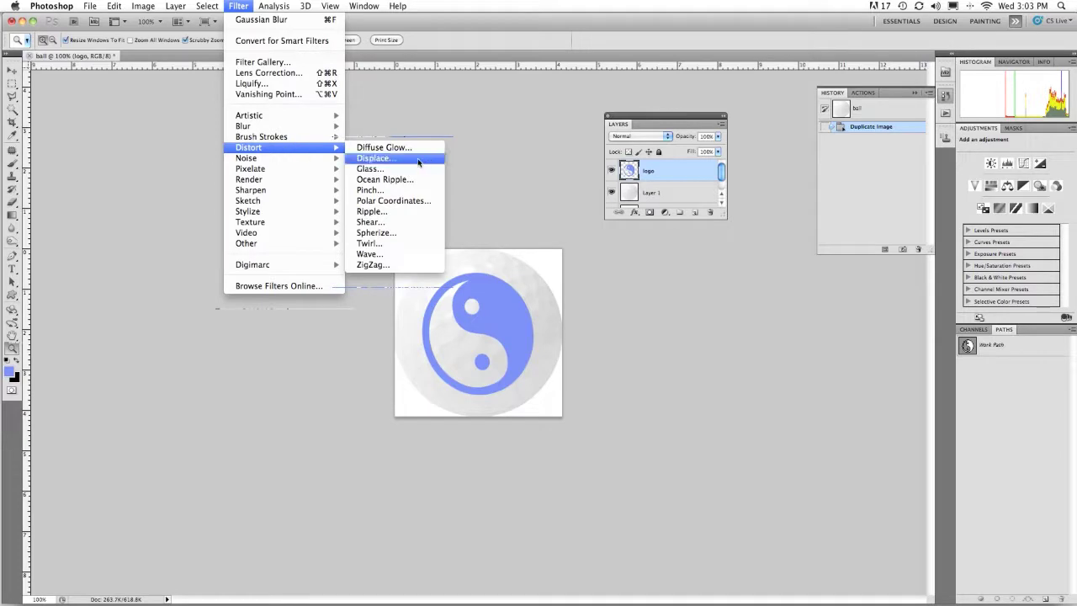
pyautogui.click(418, 160)
# - Set the Displace horizontal scale to 20 and vertical scale to -20
pyautogui.click(357, 141)
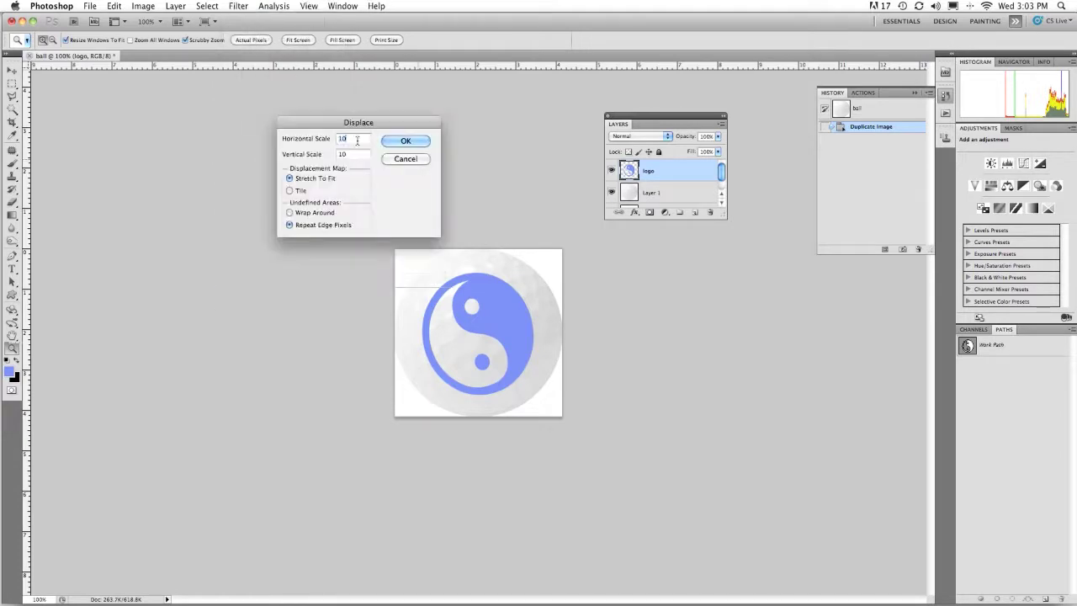
pyautogui.write('20')
pyautogui.doubleClick(341, 155)
pyautogui.write('-2')
# - Displace the blue yin-yang logo using graphics/golfmap.psd as the displacement map
pyautogui.click(406, 142)
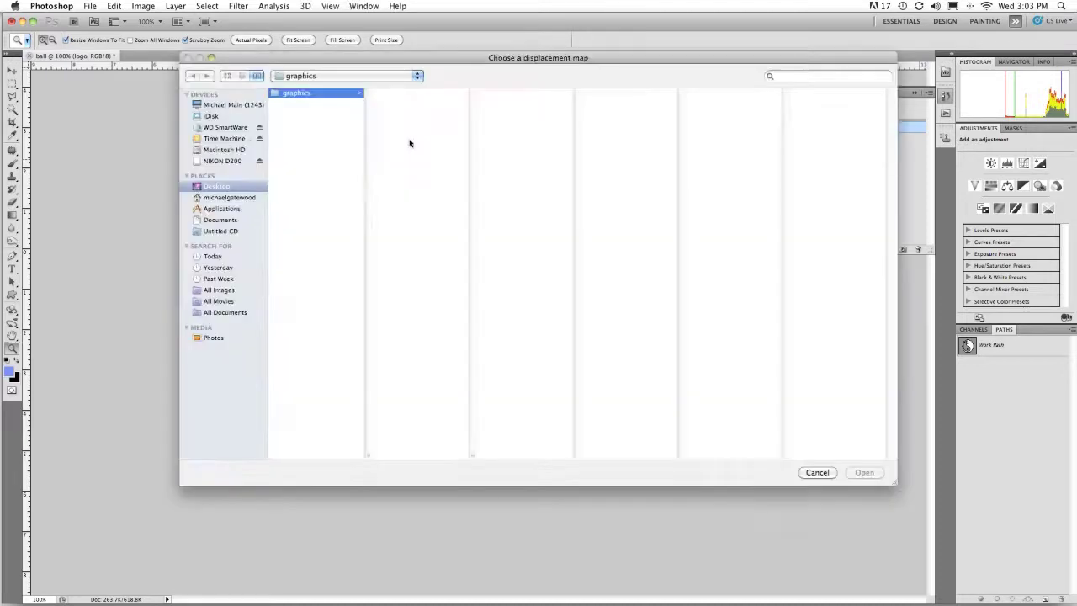
pyautogui.click(396, 95)
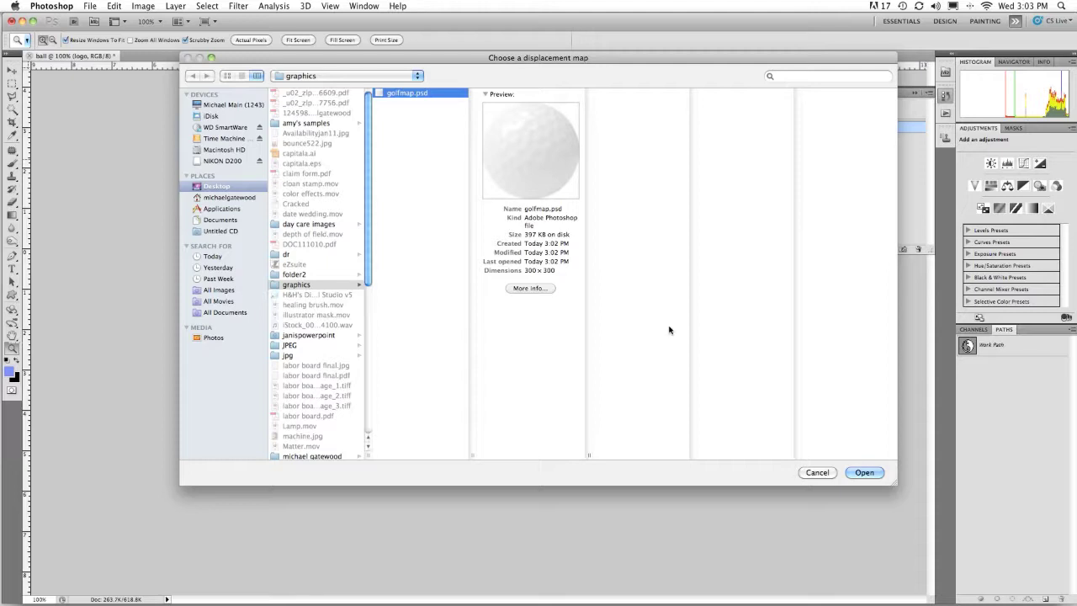
pyautogui.click(867, 474)
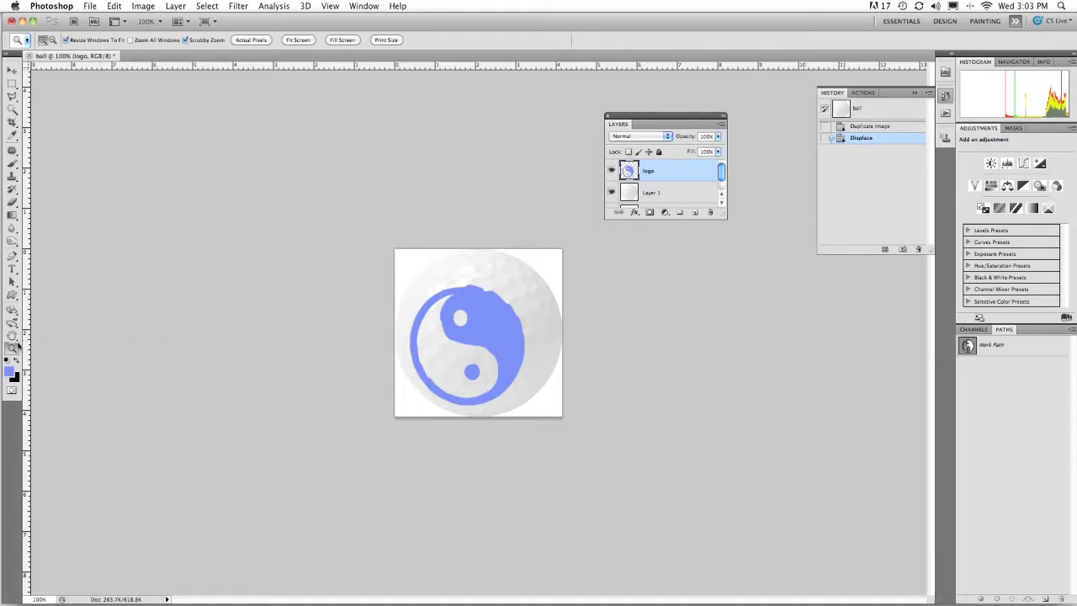
# - Zoom in to inspect the distorted logo, then return the view to 100%
pyautogui.click(509, 307)
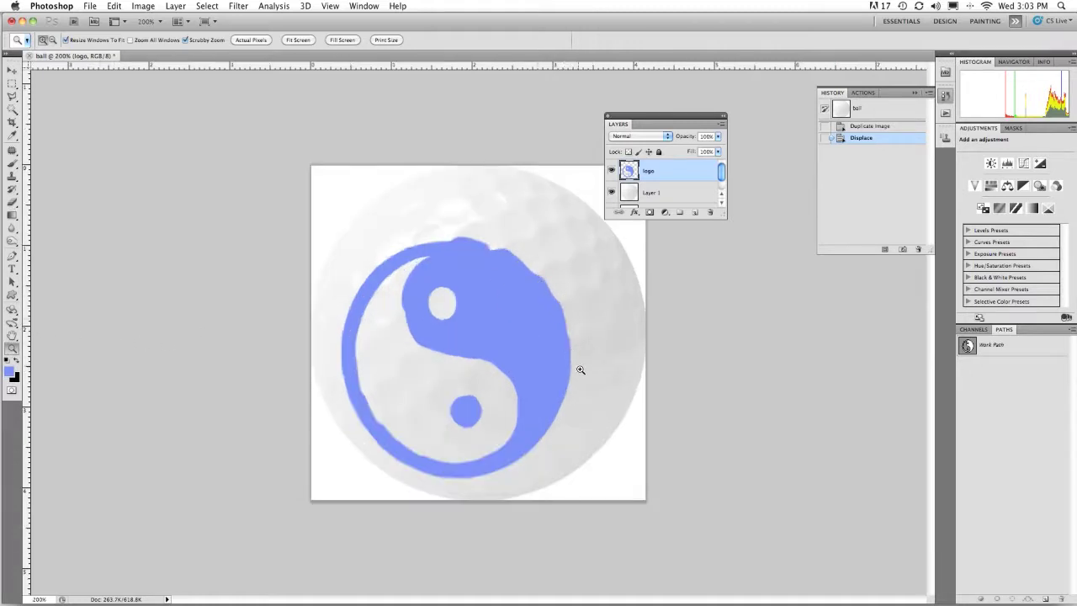
pyautogui.doubleClick(12, 335)
pyautogui.click(12, 349)
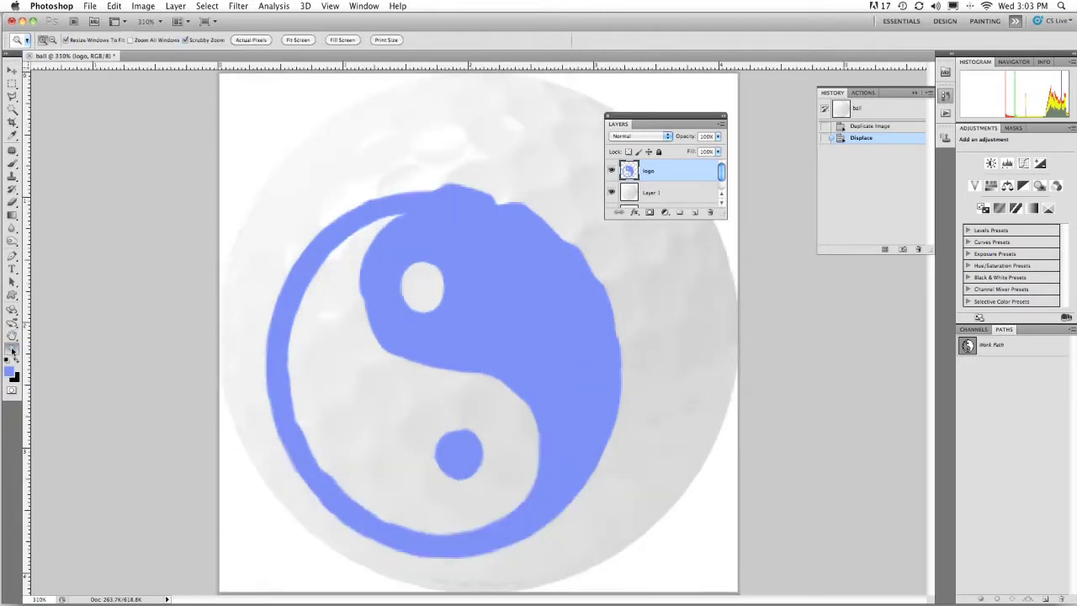
pyautogui.doubleClick(11, 348)
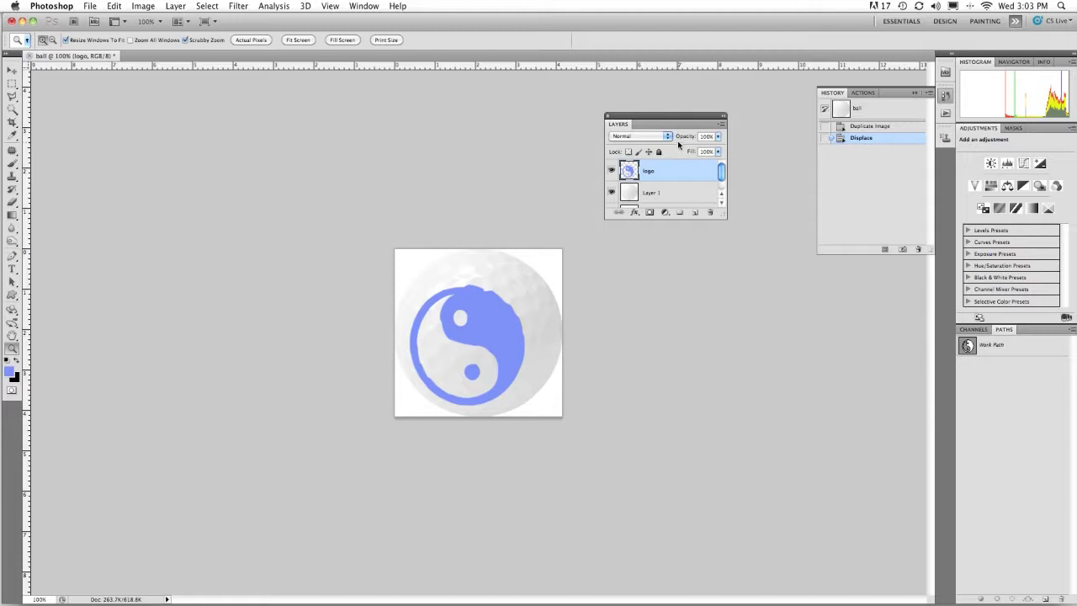
# - Try Color Burn on the logo layer, then settle on the Multiply blend mode
pyautogui.click(668, 136)
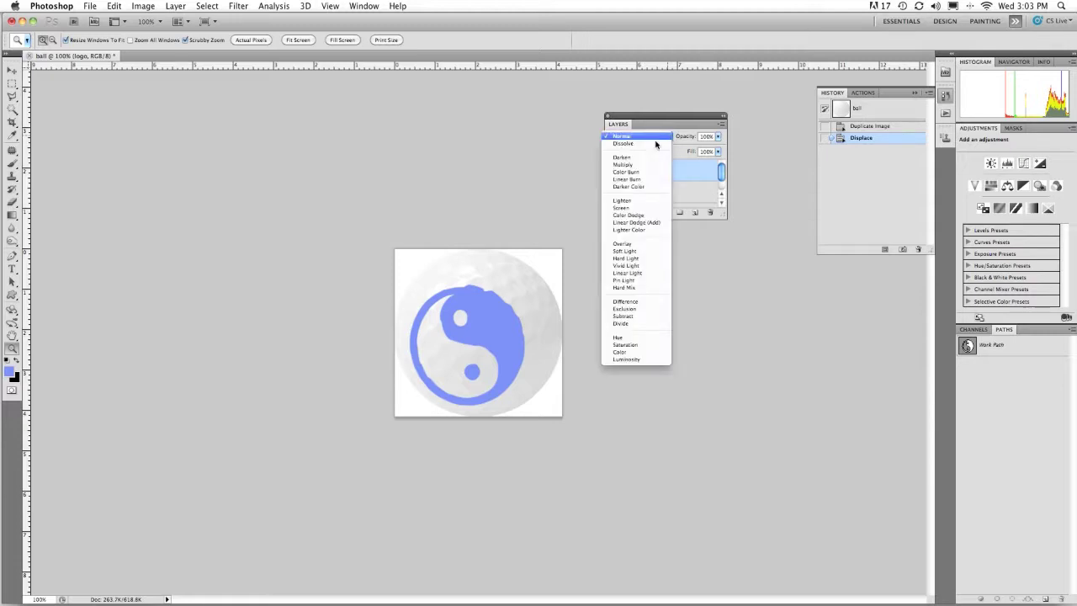
pyautogui.click(643, 173)
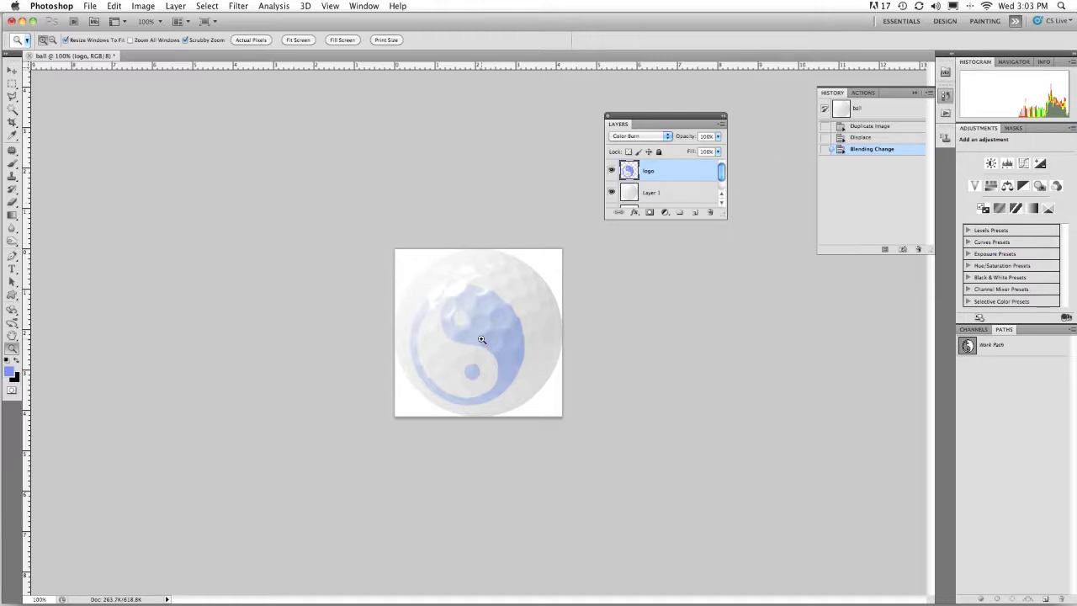
pyautogui.click(672, 137)
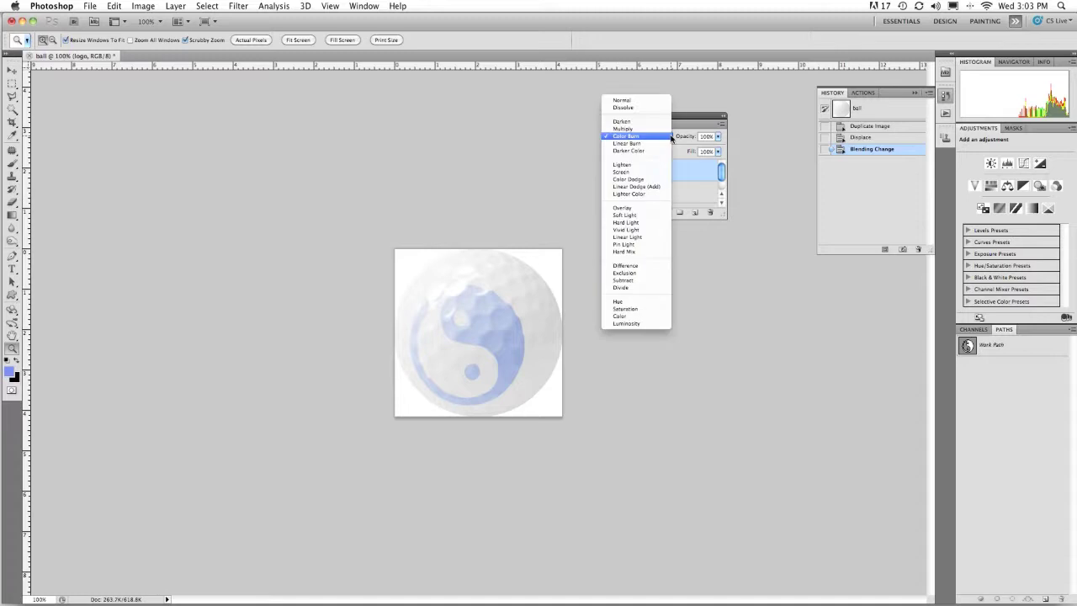
pyautogui.click(626, 133)
pyautogui.press('Up')
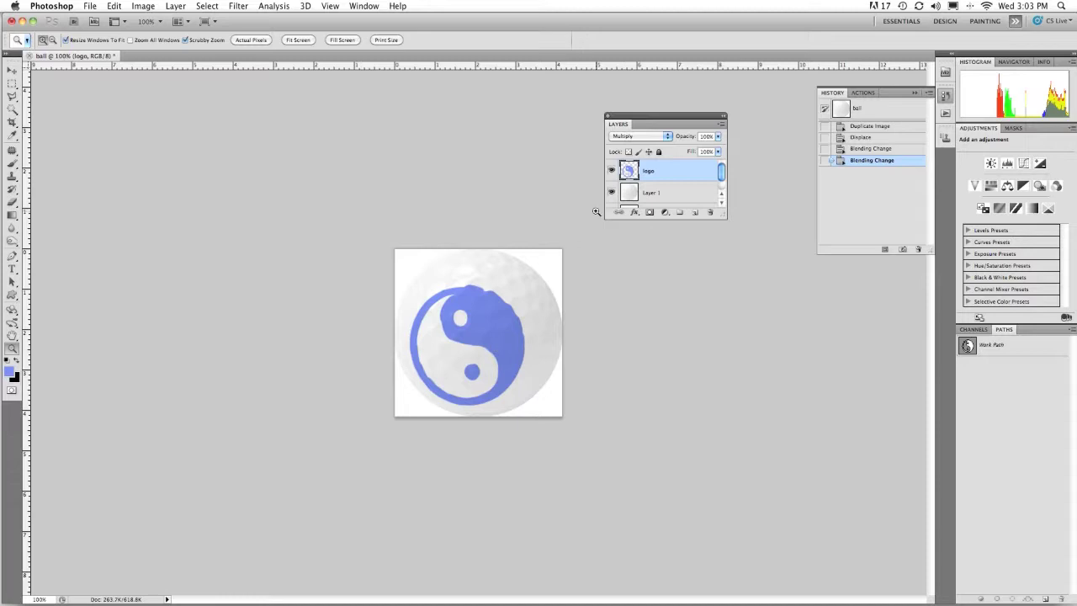
# - Lower the logo layer's opacity to about 72%
pyautogui.moveTo(718, 136)
pyautogui.mouseDown()
pyautogui.moveTo(720, 151)
pyautogui.moveTo(708, 152)
pyautogui.mouseUp()
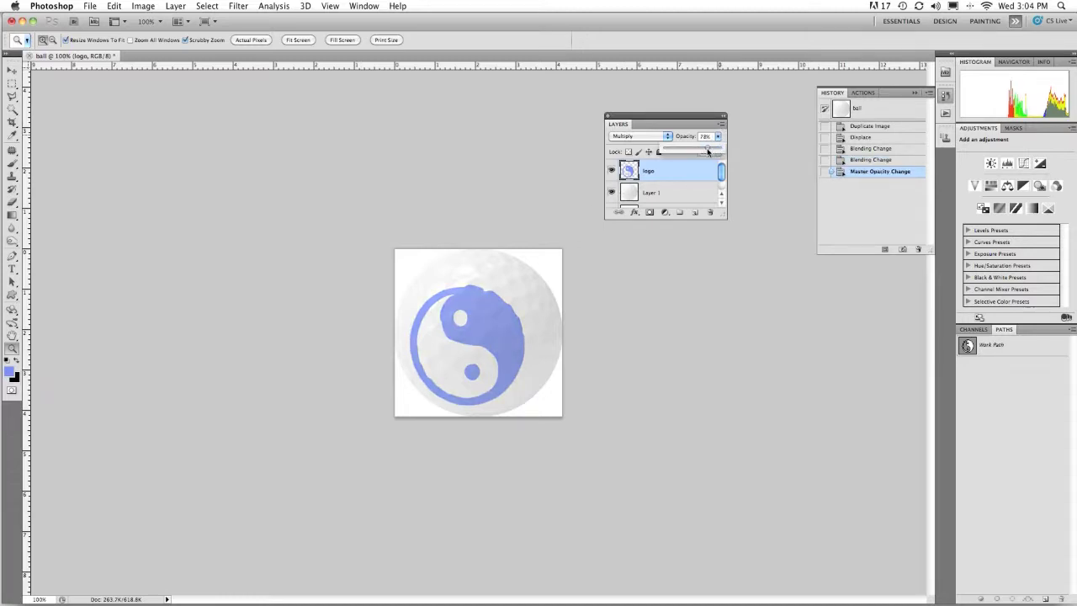